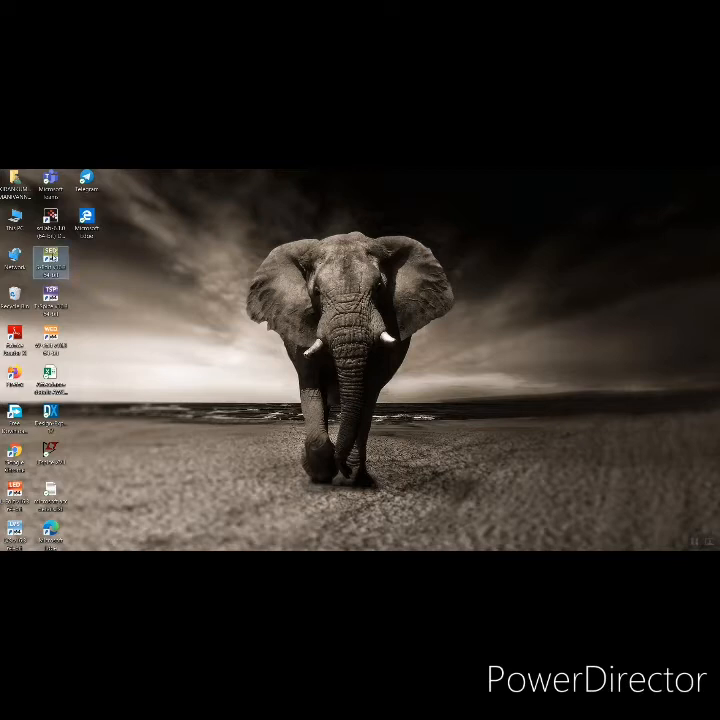
# Launch S-Edit and create a new design named nandgate
pyautogui.doubleClick(54, 258)
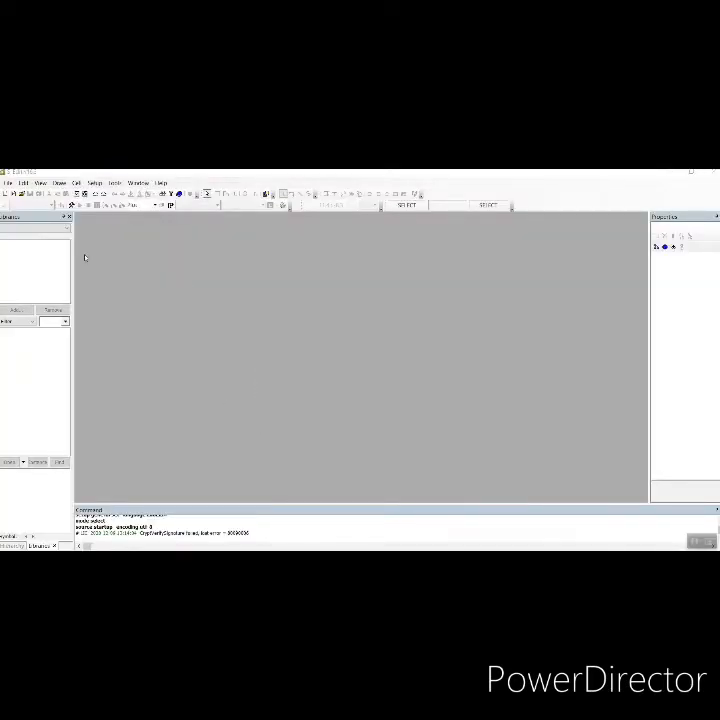
pyautogui.click(9, 183)
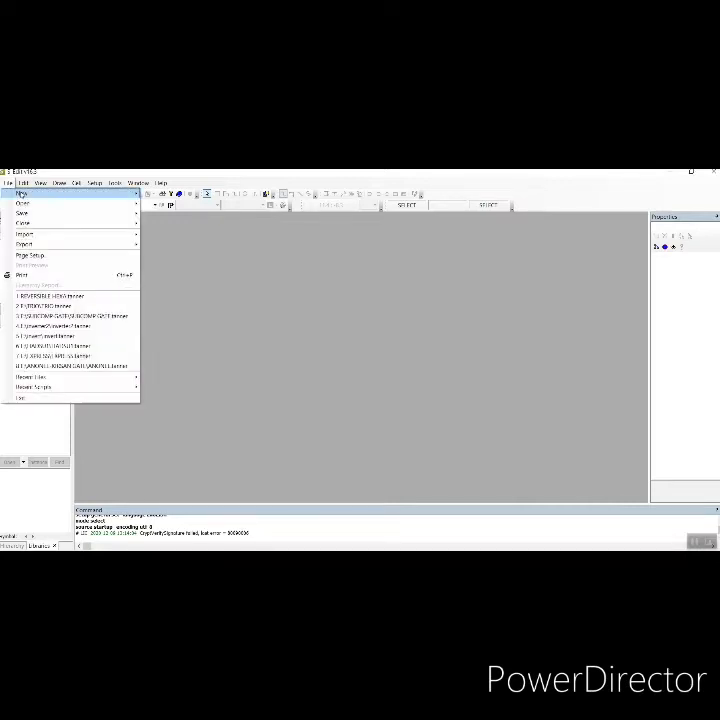
pyautogui.moveTo(104, 195)
pyautogui.click(172, 194)
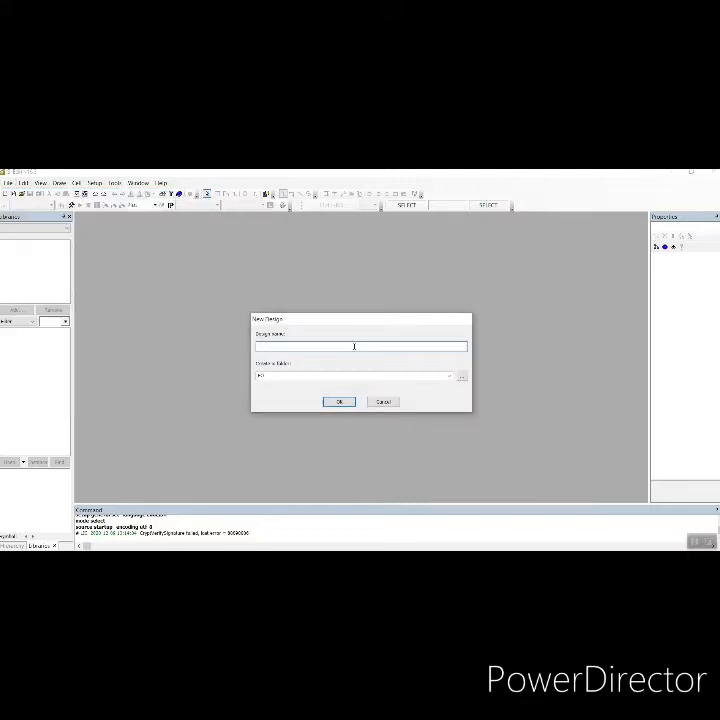
pyautogui.write('c')
pyautogui.click(351, 402)
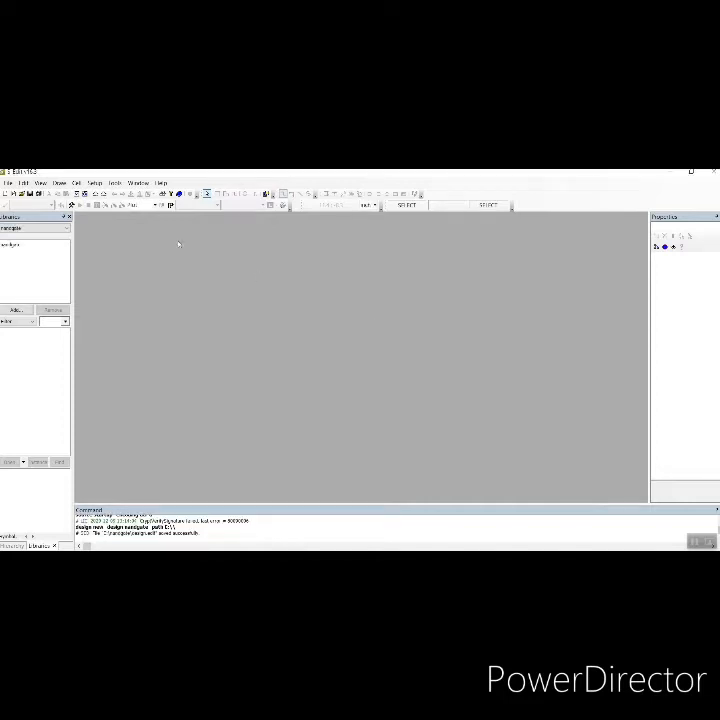
# Create a new schematic view for Cell0 in the nandgate design and maximize its window
pyautogui.click(76, 183)
pyautogui.moveTo(94, 183)
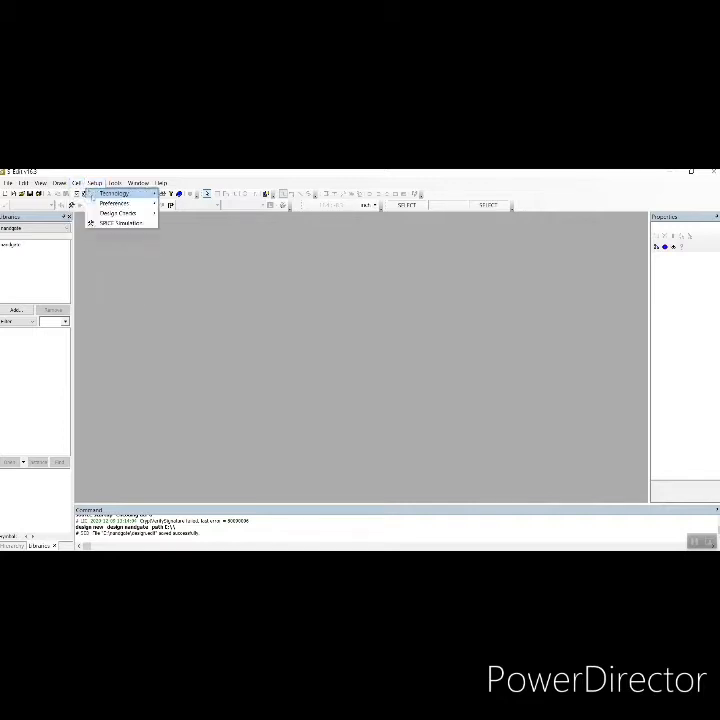
pyautogui.click(100, 193)
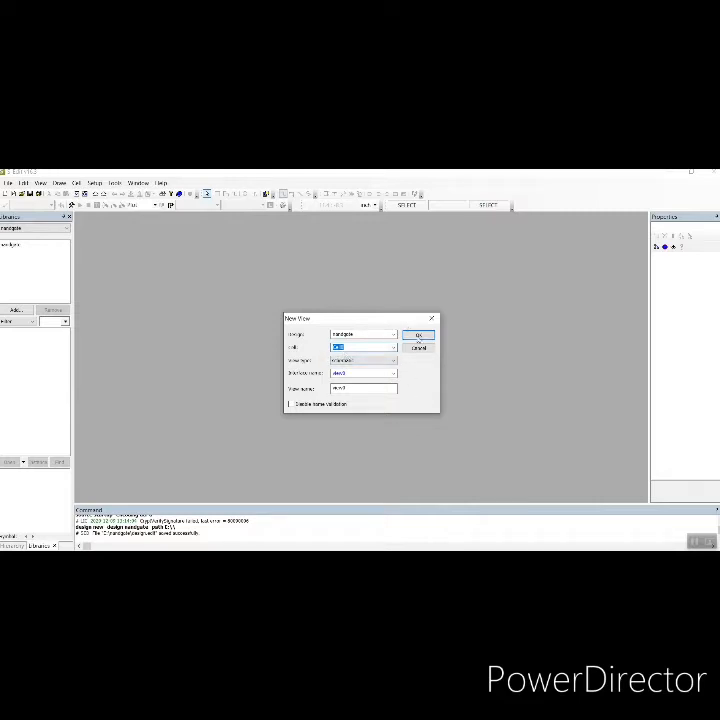
pyautogui.click(418, 336)
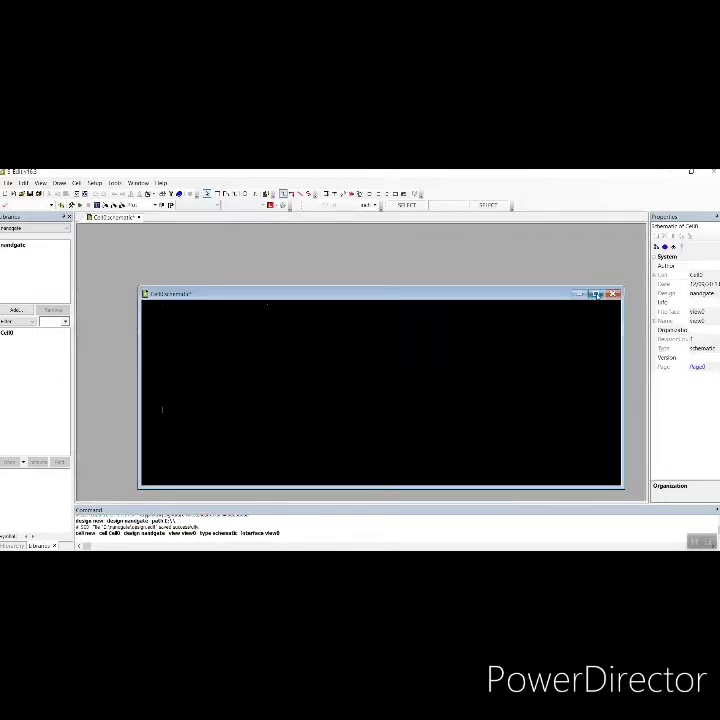
pyautogui.click(595, 294)
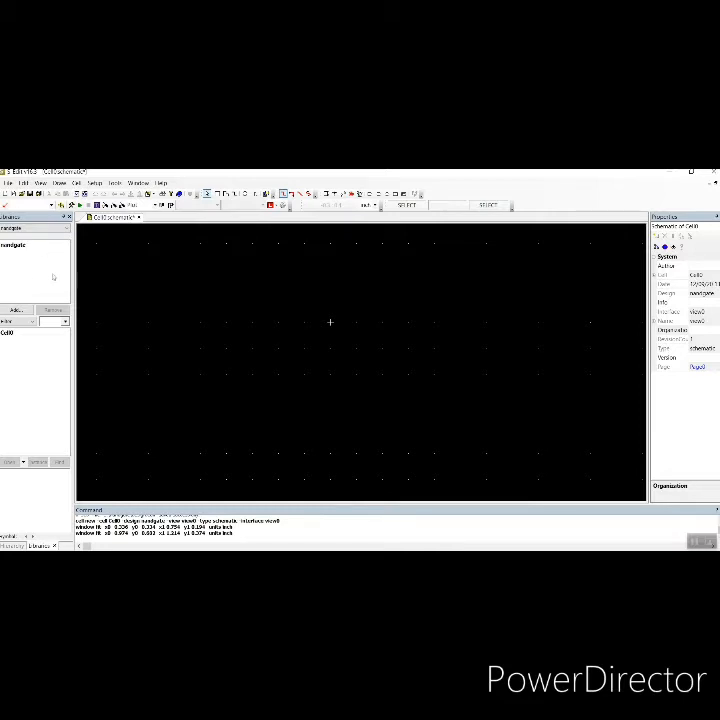
# Add the Generic_250nm_AnalogLib library from the Tanner Tools v15 Process\Generic_250nm folder
pyautogui.click(16, 311)
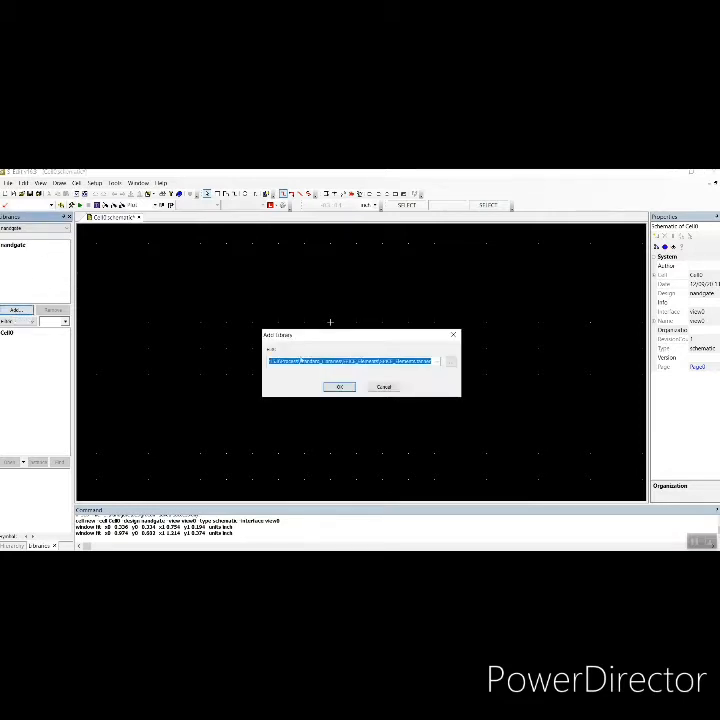
pyautogui.click(450, 361)
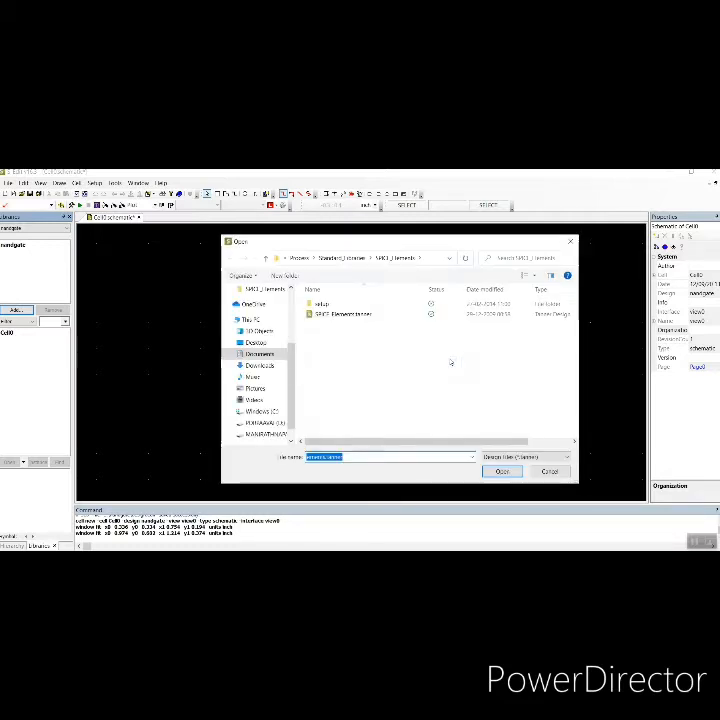
pyautogui.click(249, 356)
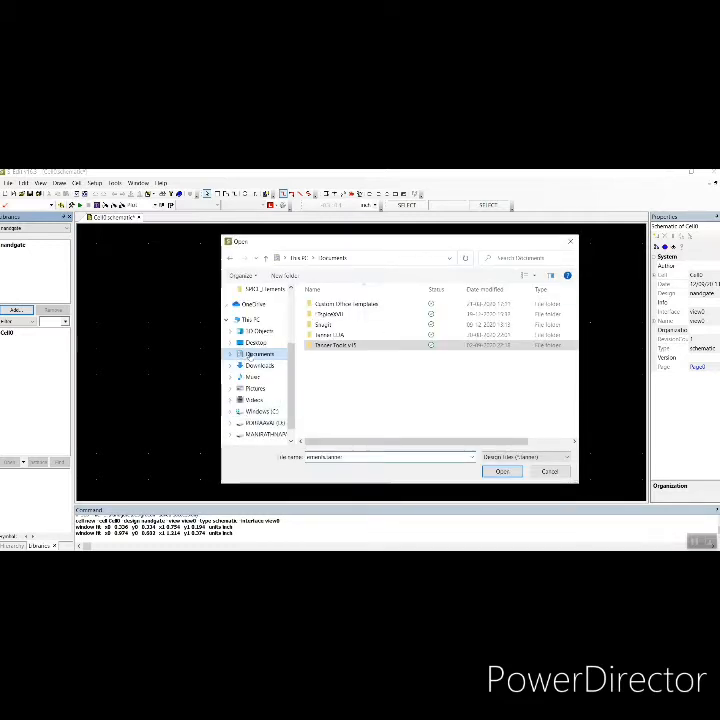
pyautogui.doubleClick(354, 343)
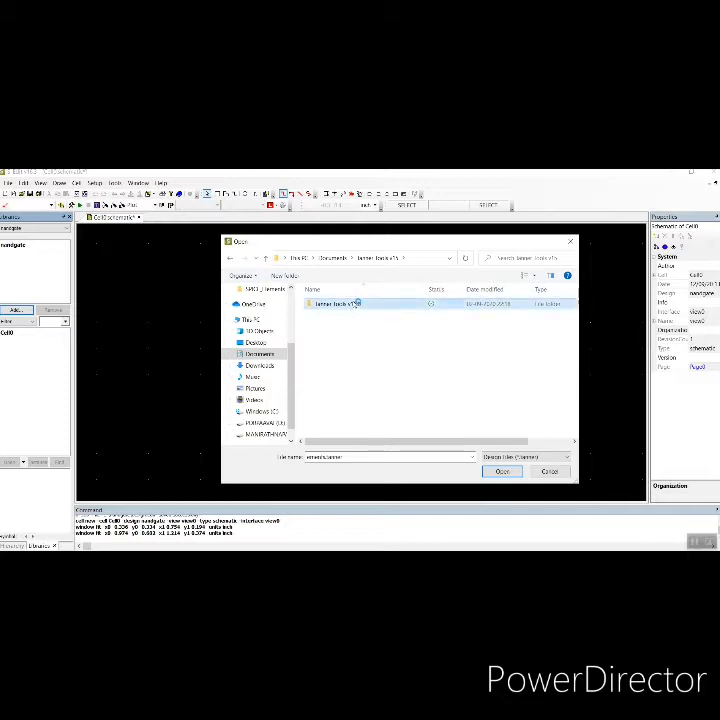
pyautogui.doubleClick(356, 302)
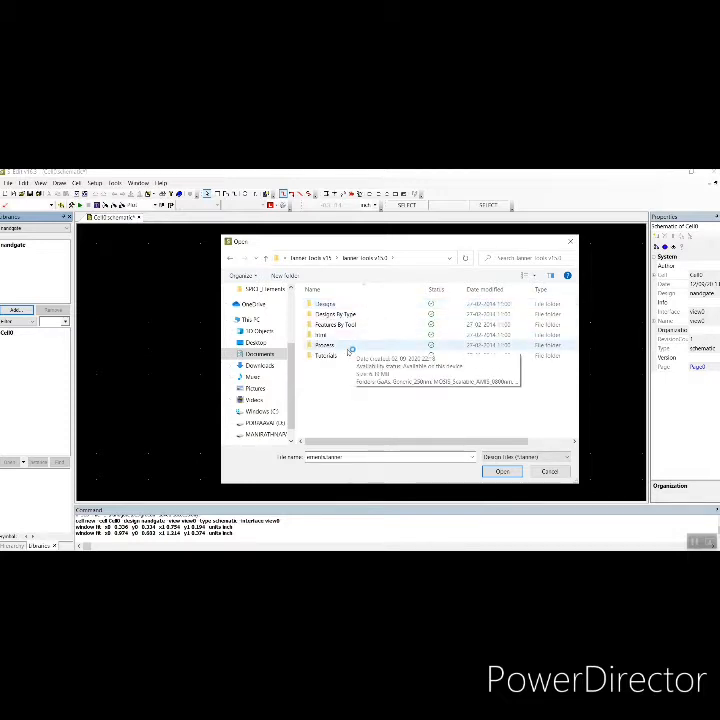
pyautogui.doubleClick(350, 347)
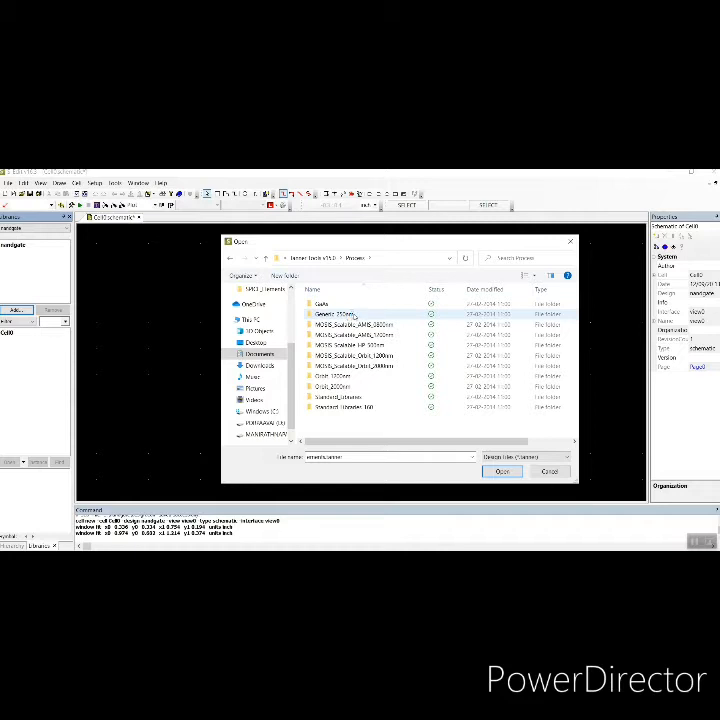
pyautogui.doubleClick(352, 315)
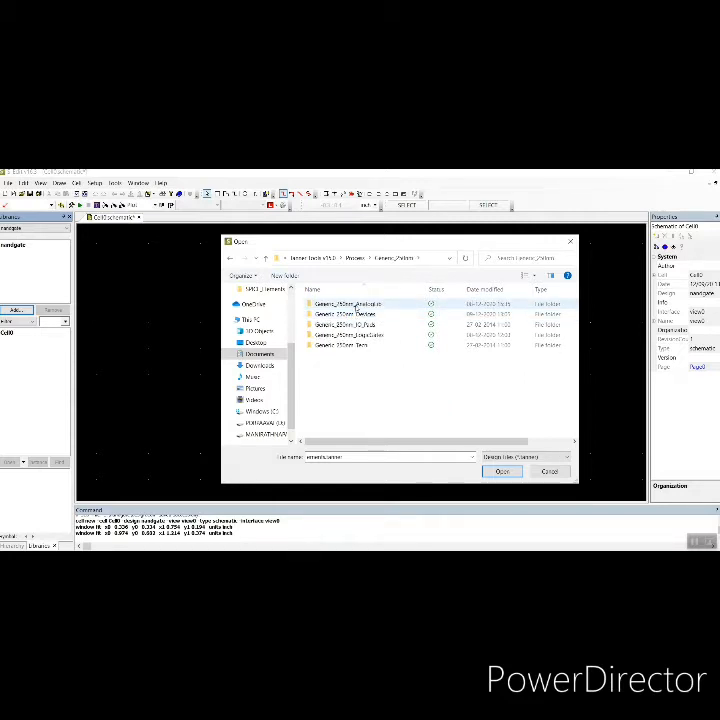
pyautogui.doubleClick(356, 306)
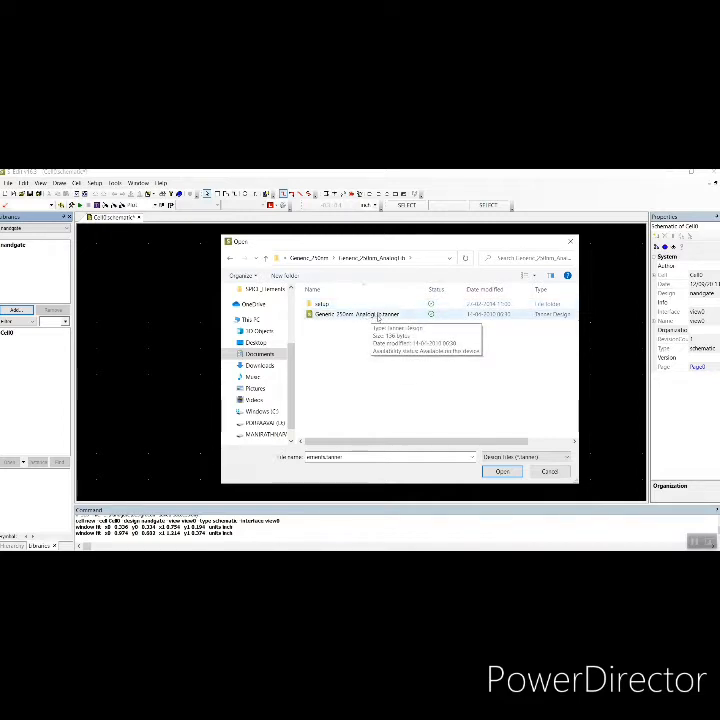
pyautogui.click(378, 317)
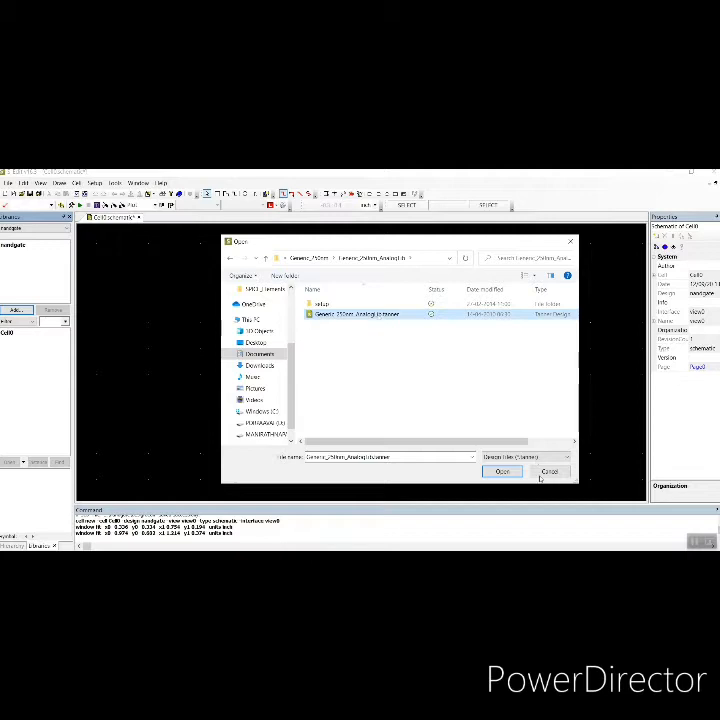
pyautogui.click(508, 472)
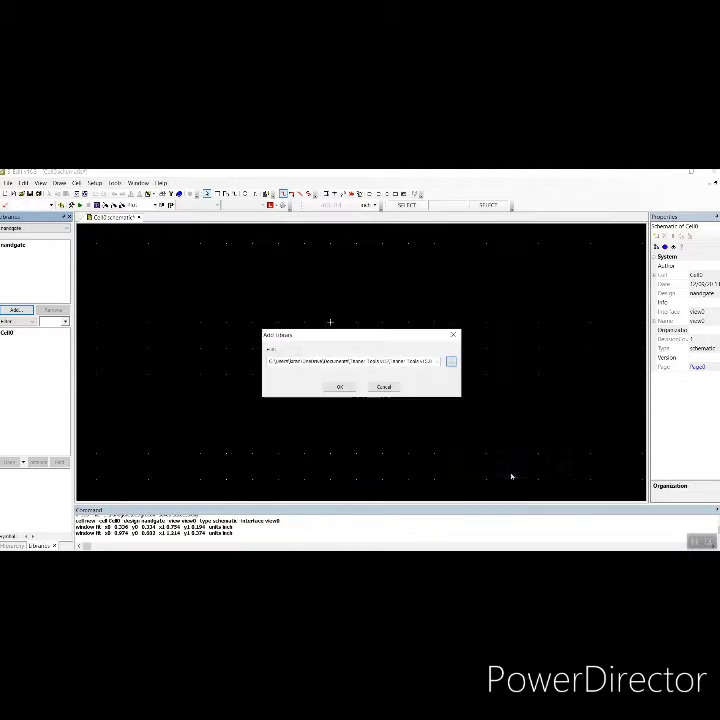
pyautogui.click(340, 386)
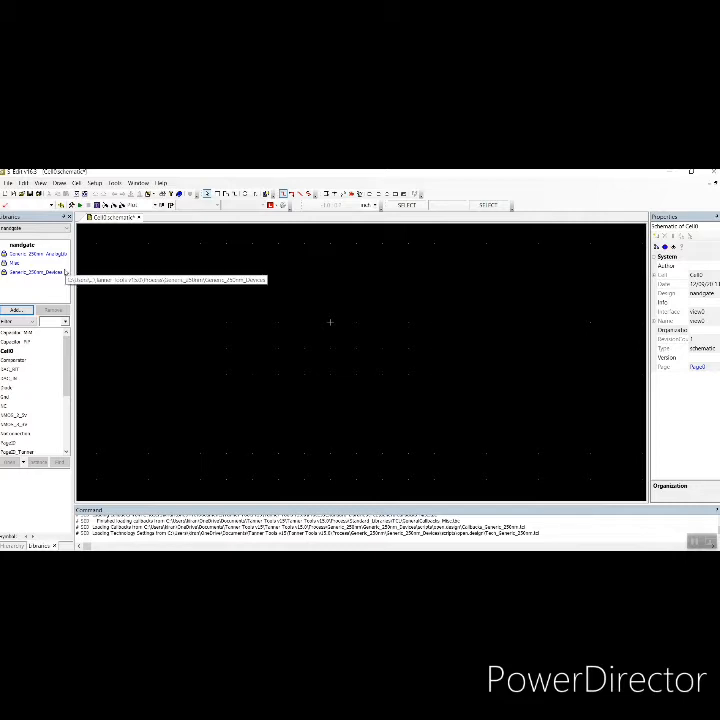
# Add the SPICE_Elements library from the Process\Standard_Libraries\SPICE_Elements folder
pyautogui.click(21, 310)
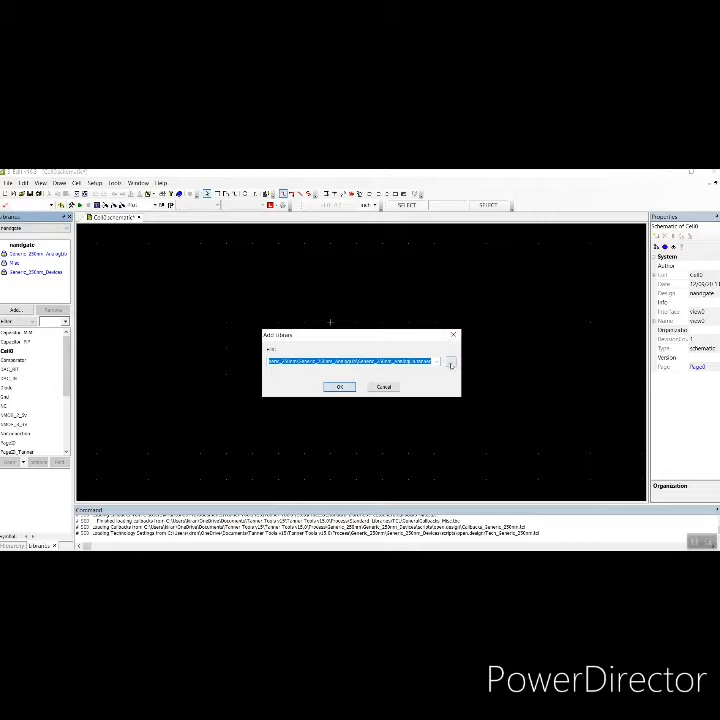
pyautogui.click(451, 364)
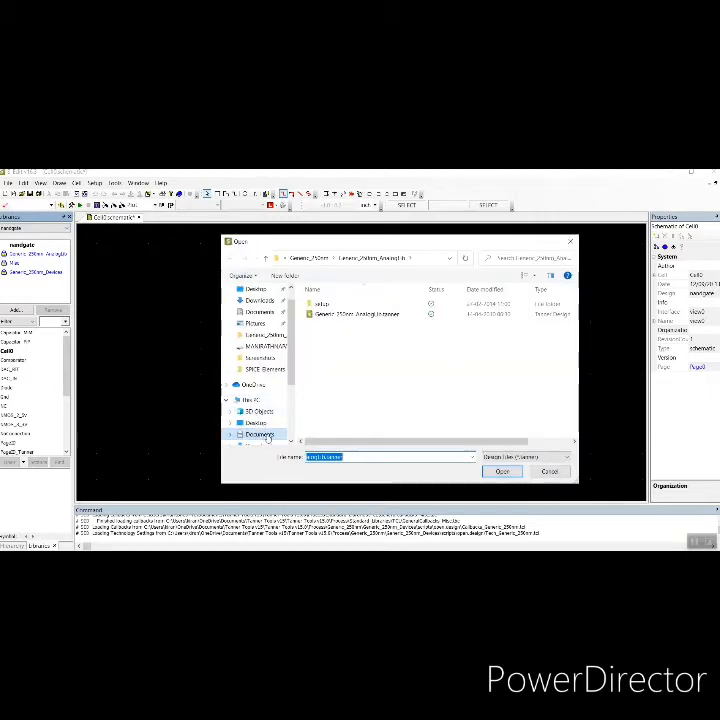
pyautogui.click(262, 435)
pyautogui.doubleClick(354, 345)
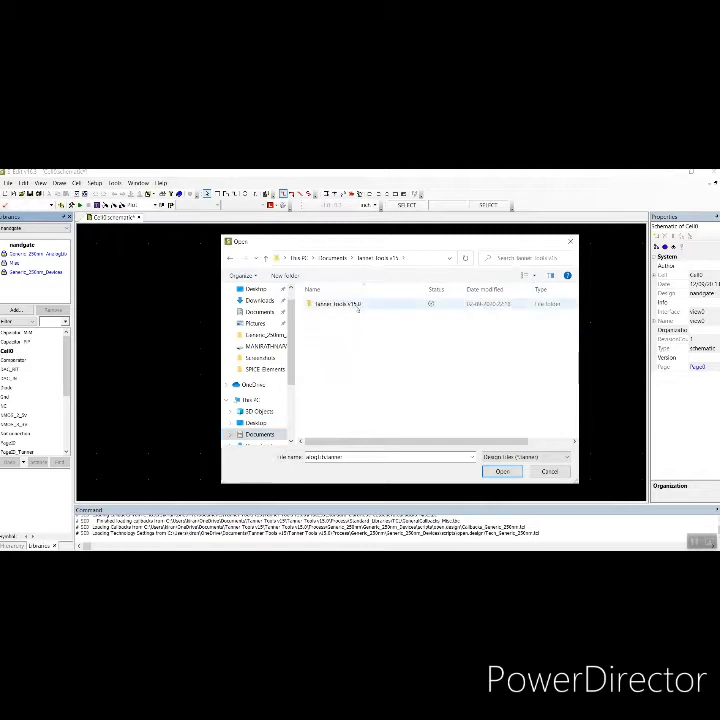
pyautogui.doubleClick(340, 304)
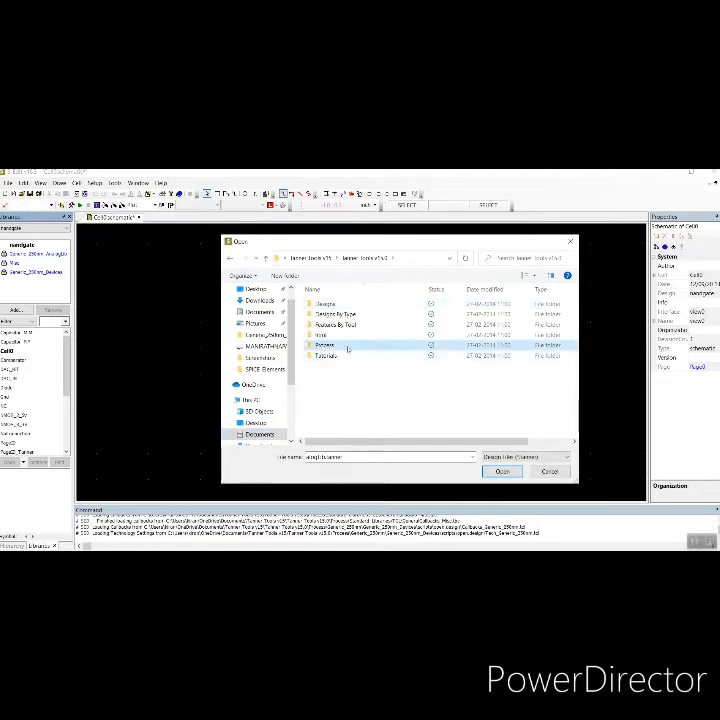
pyautogui.doubleClick(347, 344)
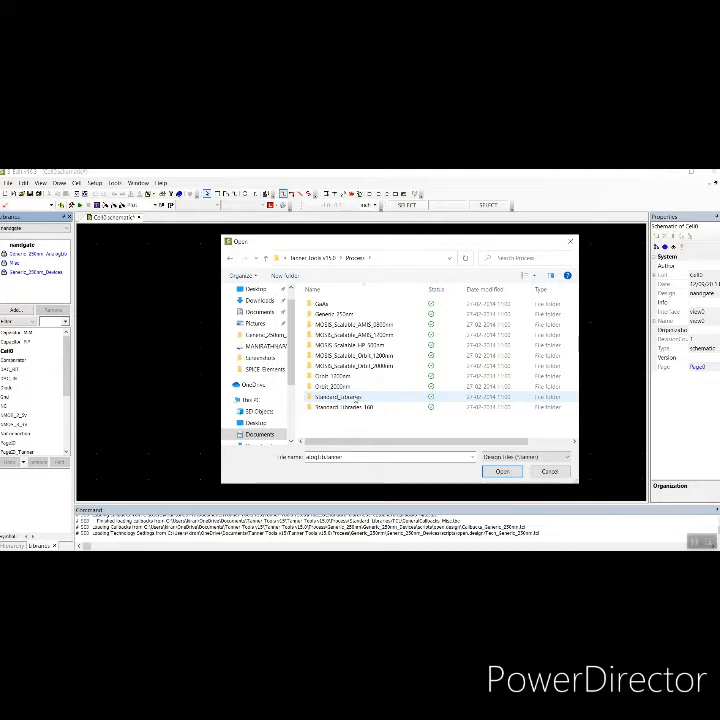
pyautogui.doubleClick(340, 397)
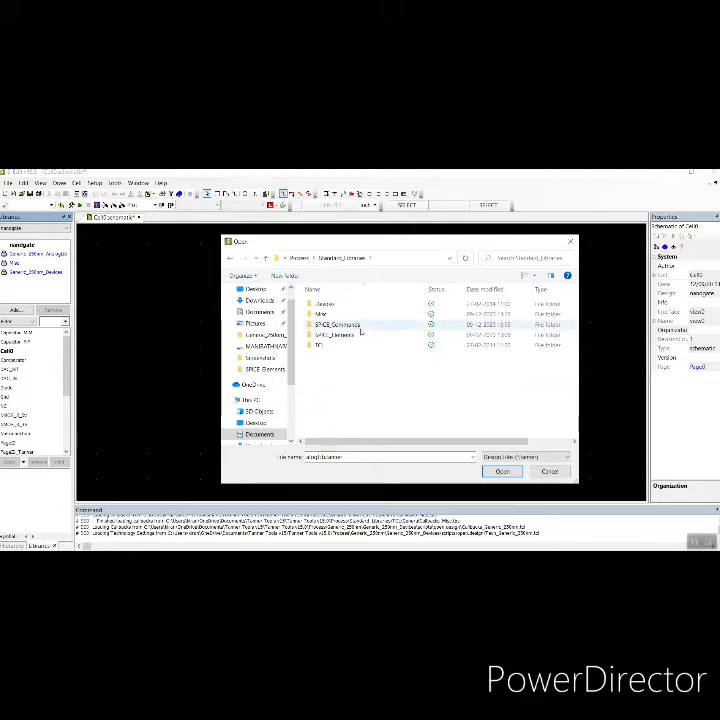
pyautogui.doubleClick(361, 336)
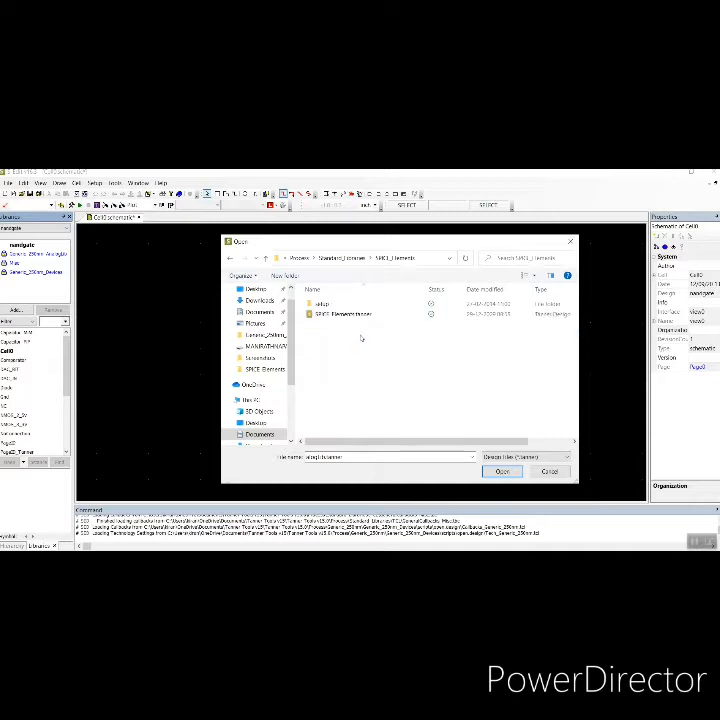
pyautogui.click(345, 314)
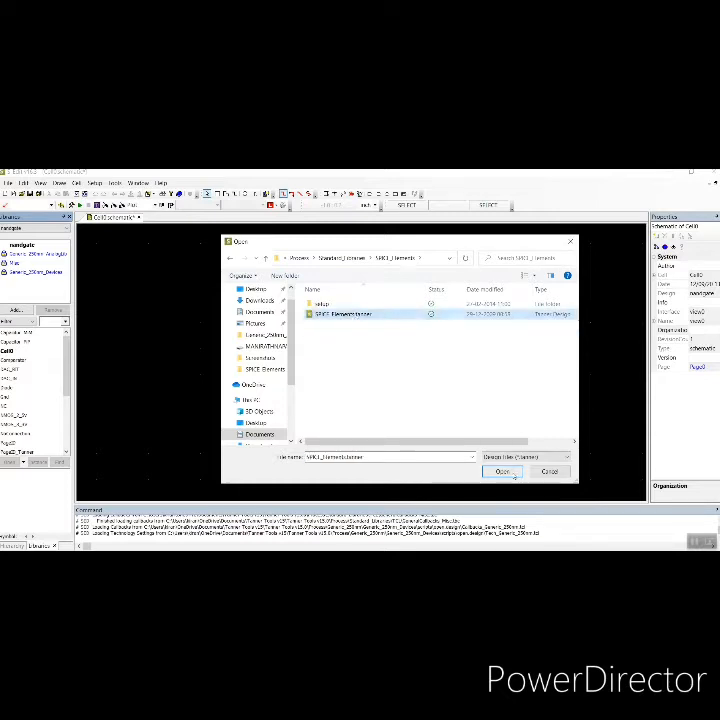
pyautogui.click(506, 471)
pyautogui.click(339, 388)
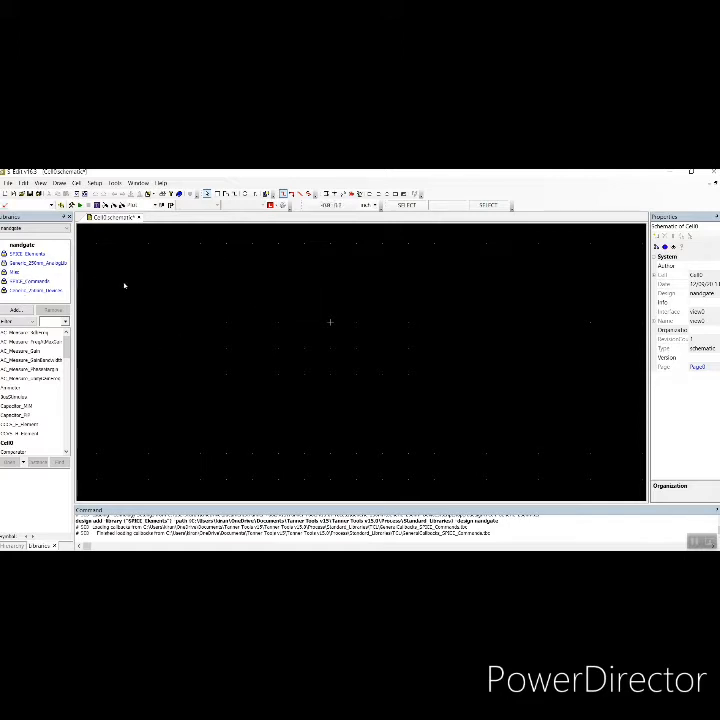
# Place two PMOS_2_5v transistors from the Generic_250nm_Devices library side by side in the schematic
pyautogui.click(49, 290)
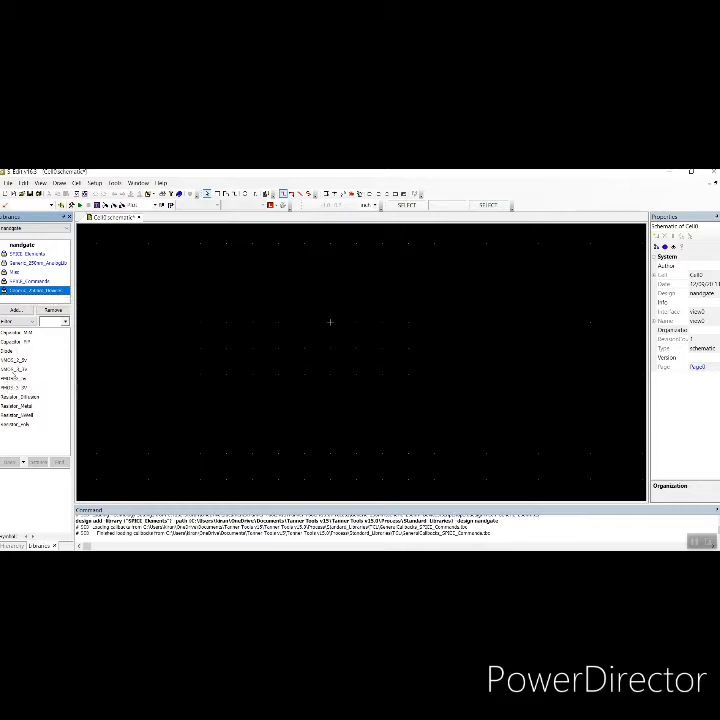
pyautogui.click(15, 379)
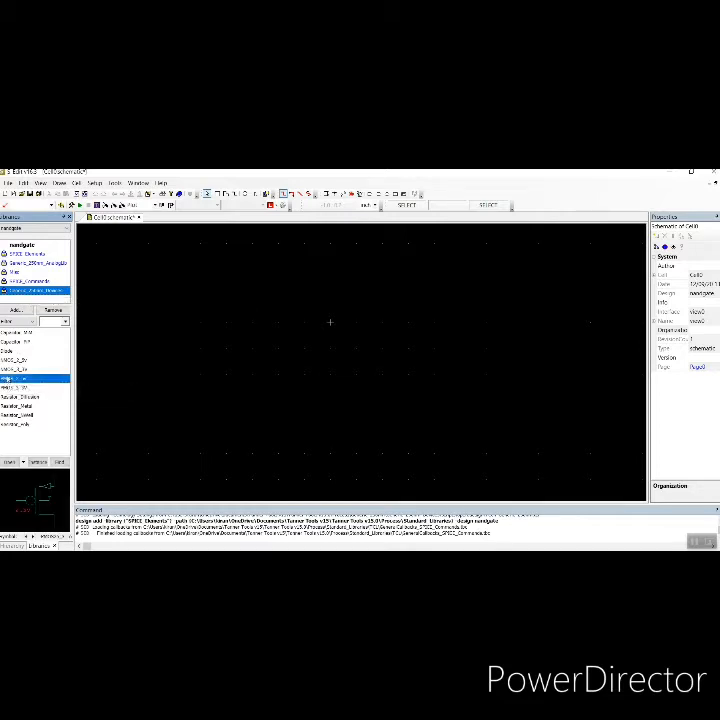
pyautogui.click(38, 462)
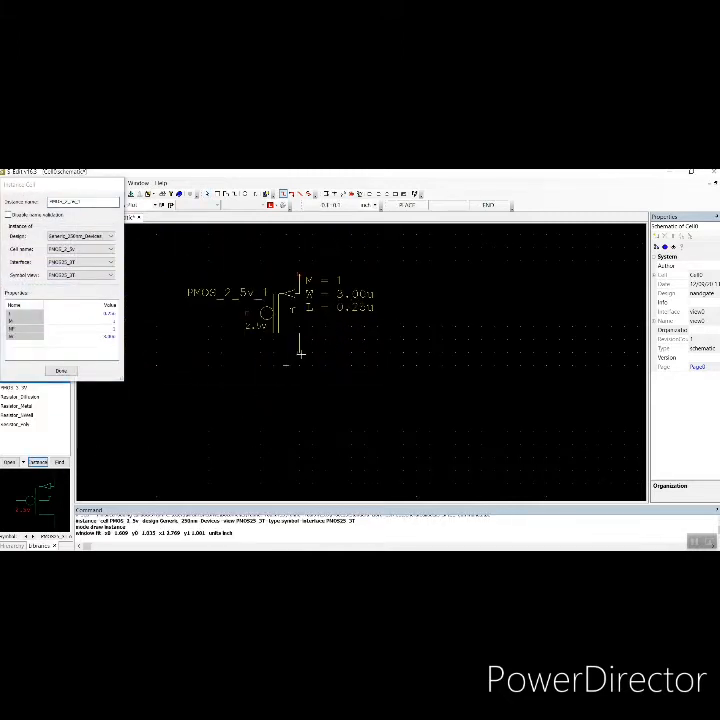
pyautogui.click(301, 353)
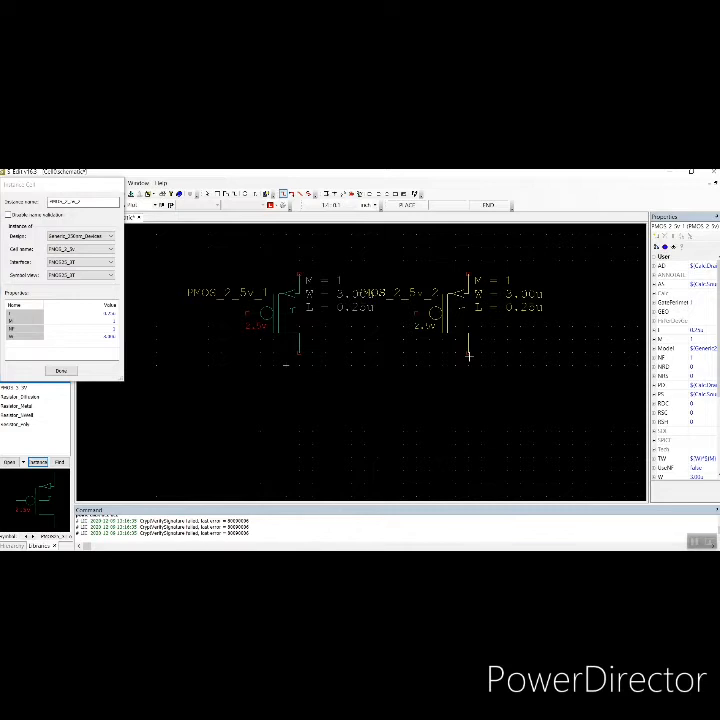
pyautogui.click(469, 355)
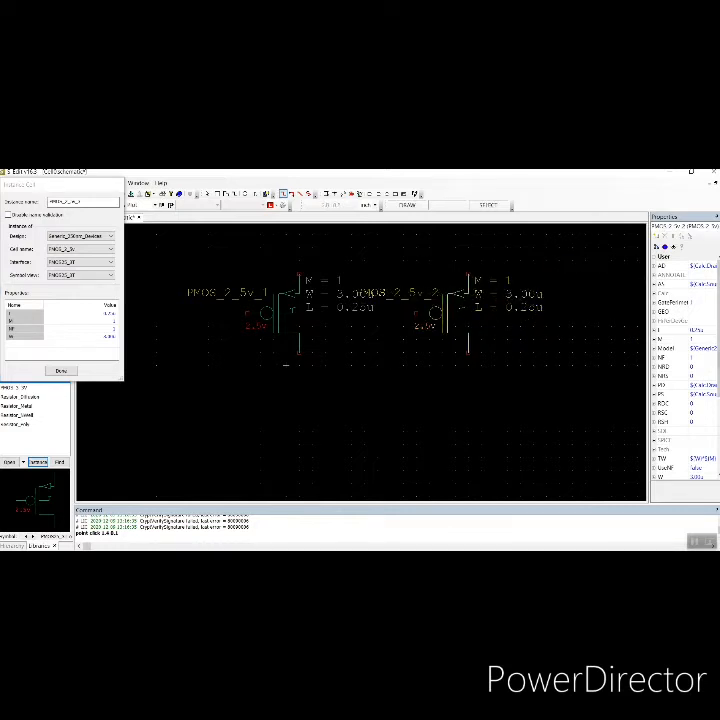
pyautogui.press('Escape')
pyautogui.scroll(-4, 685, 360)
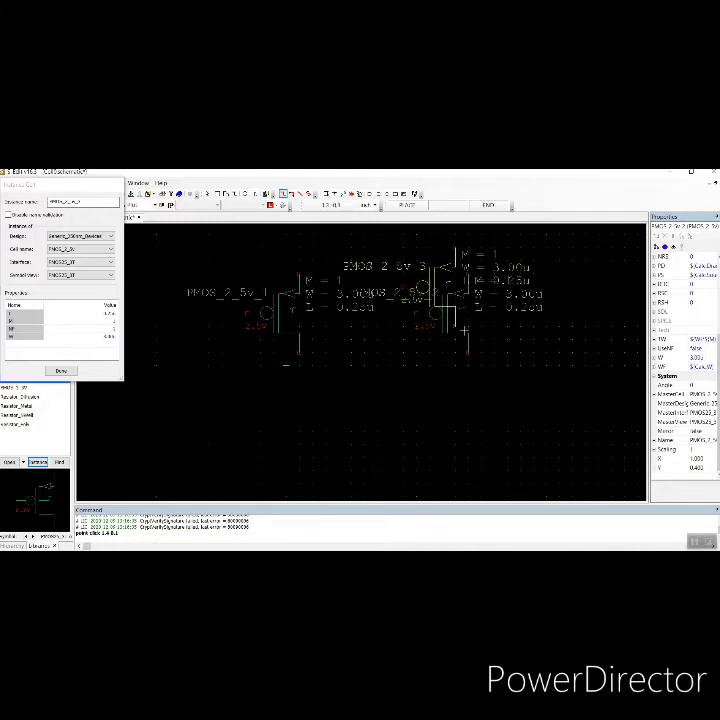
pyautogui.scroll(4, 661, 381)
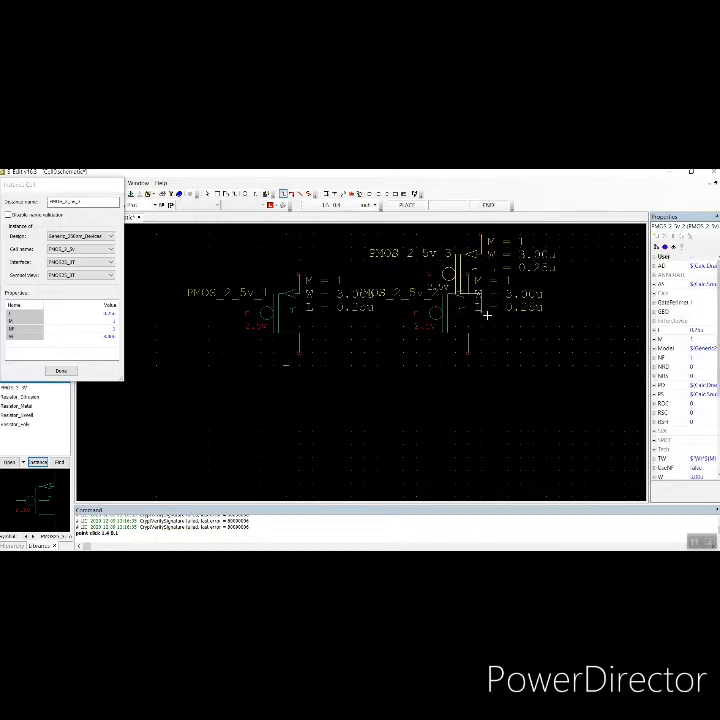
# Mirror the second PMOS_2_5v transistor by setting its Mirror property to true
pyautogui.press('Escape')
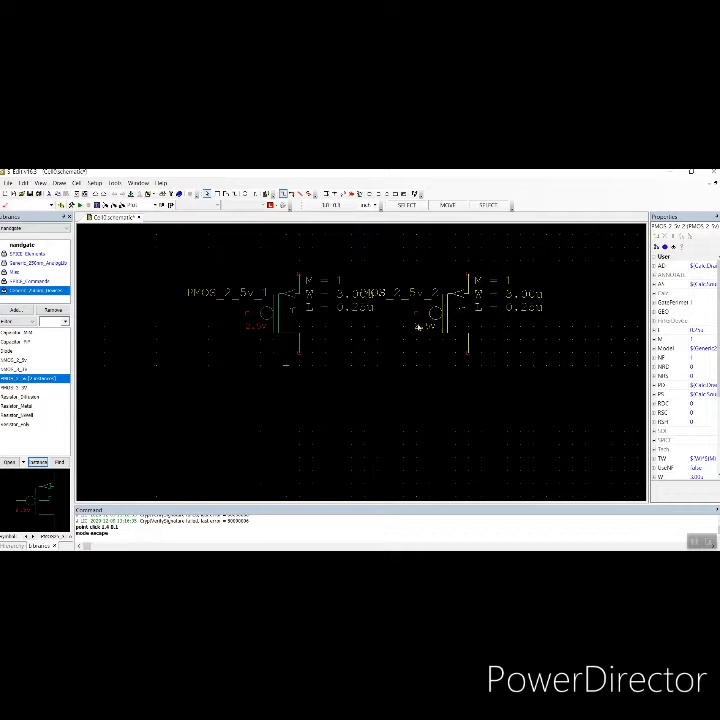
pyautogui.scroll(-3, 665, 348)
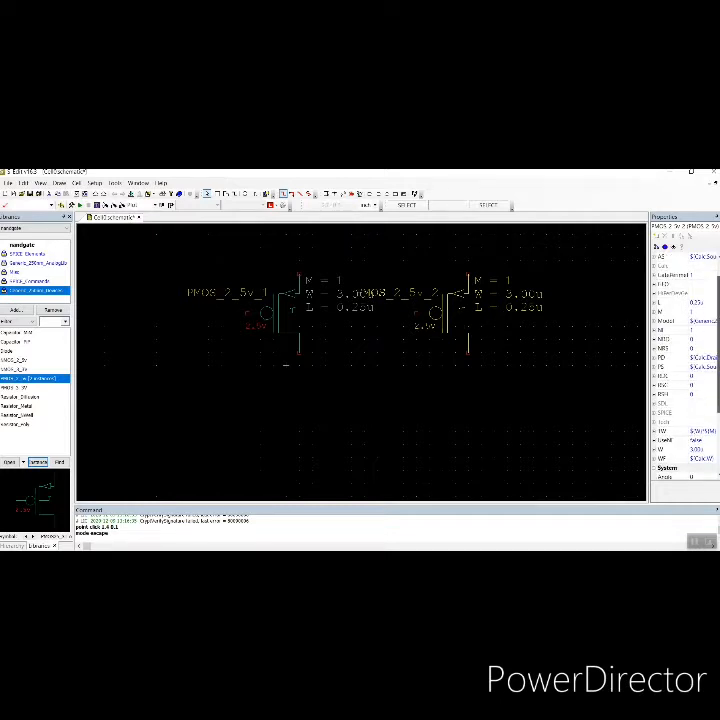
pyautogui.scroll(-2, 685, 400)
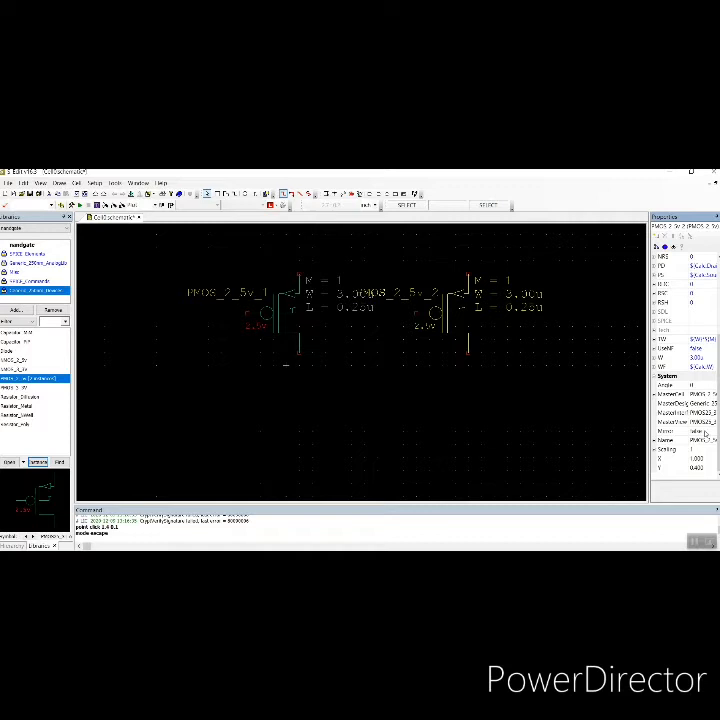
pyautogui.click(705, 433)
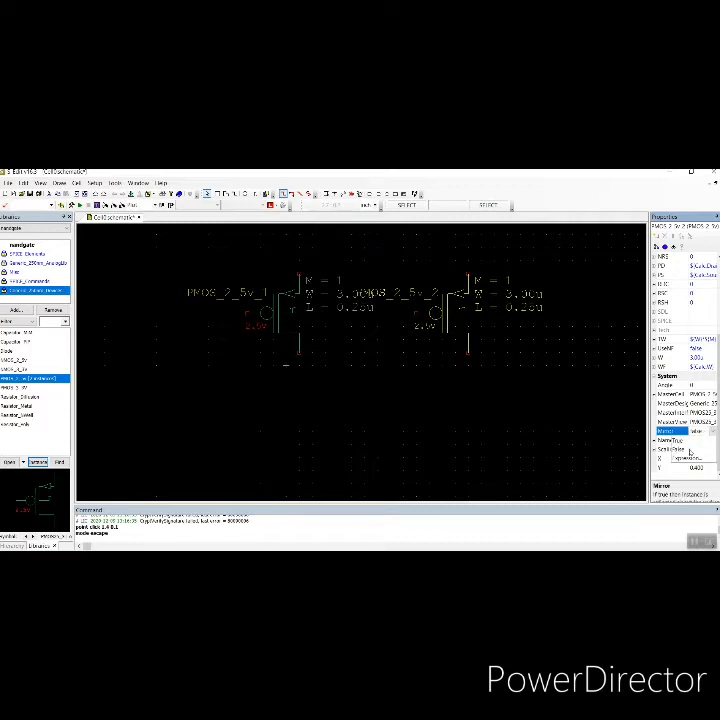
pyautogui.click(682, 441)
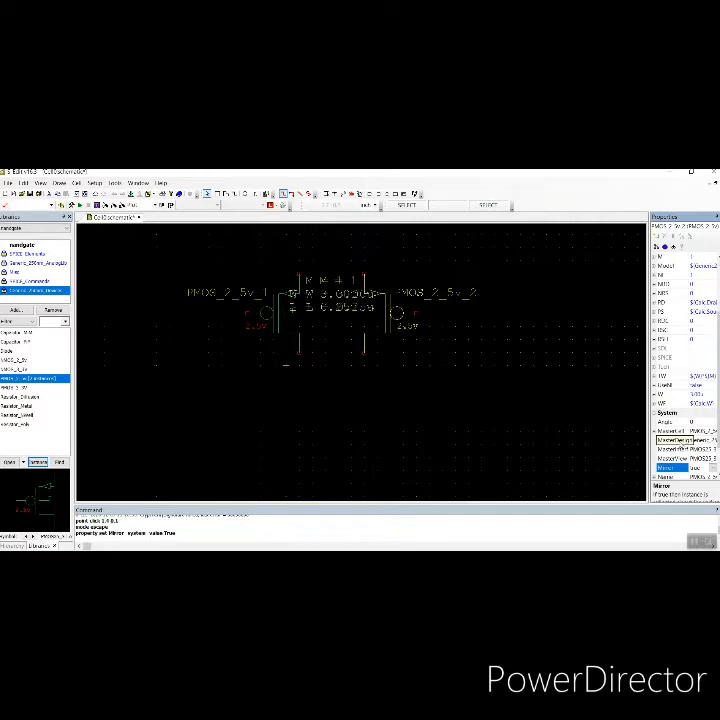
pyautogui.click(510, 338)
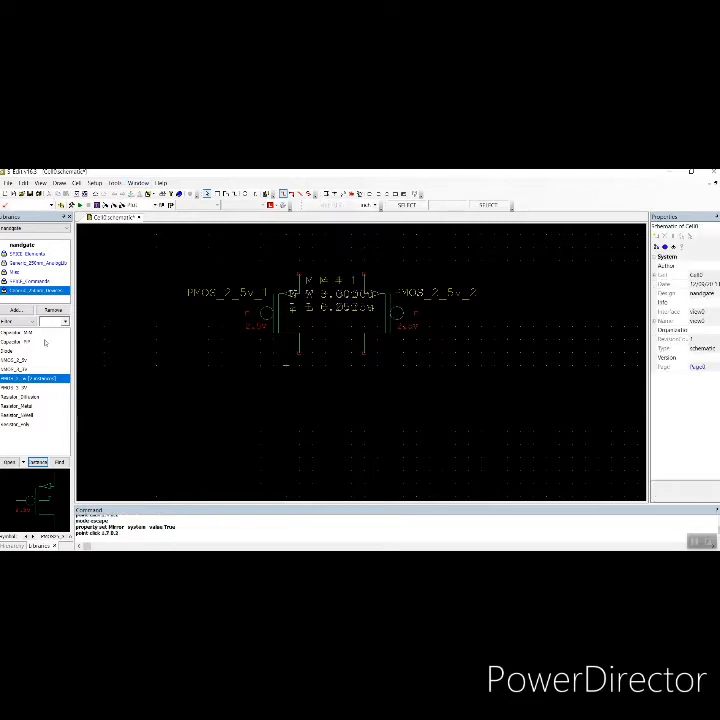
# Place an NMOS_2_5v transistor from the Generic_250nm_Devices library below the PMOS pair
pyautogui.click(20, 360)
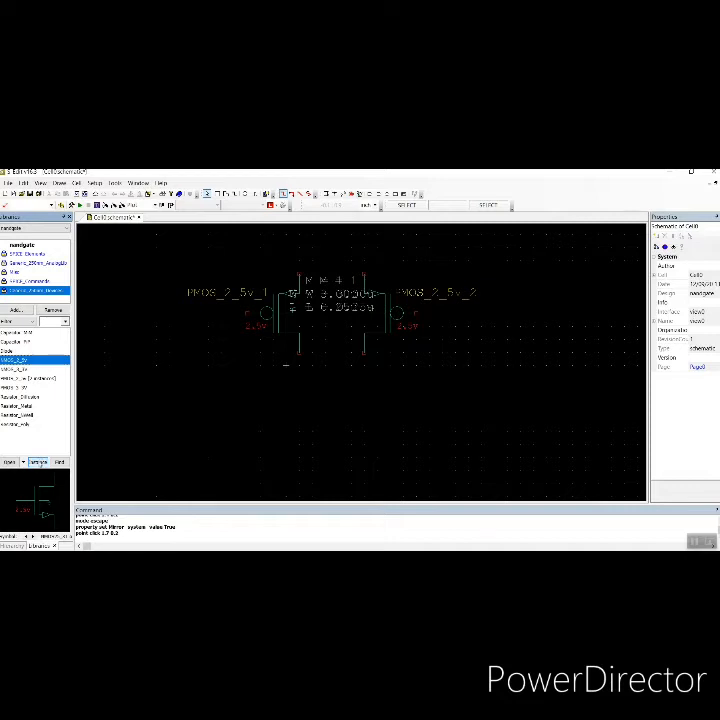
pyautogui.click(38, 462)
pyautogui.scroll(-3, 321, 426)
pyautogui.scroll(3, 331, 402)
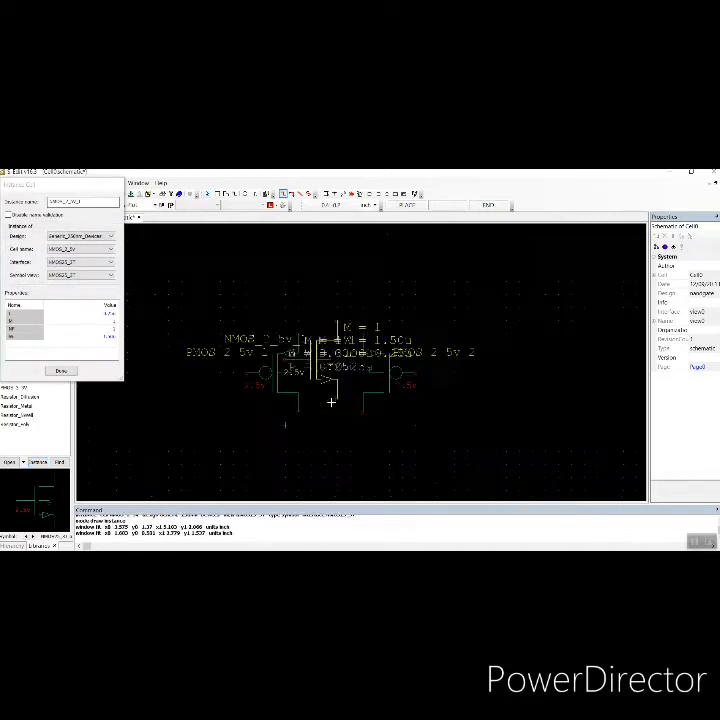
pyautogui.scroll(-3, 330, 456)
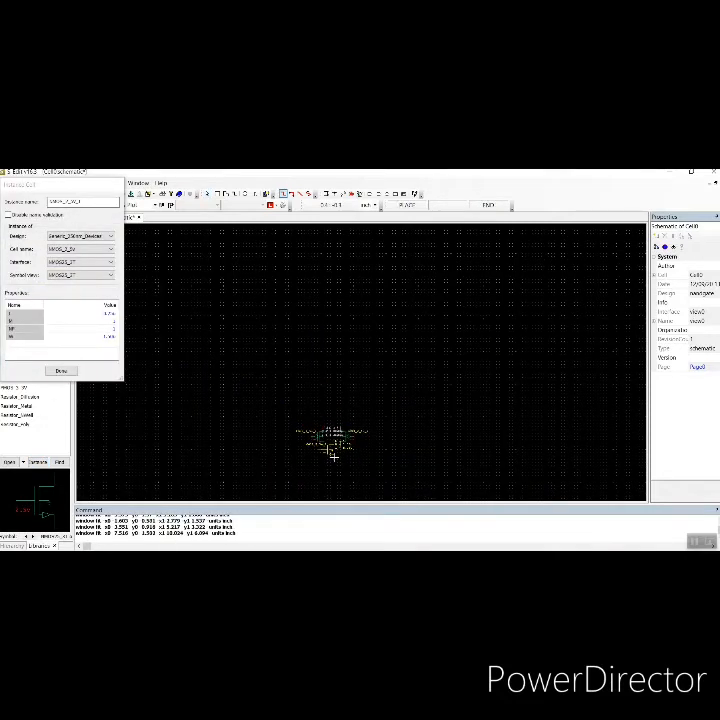
pyautogui.scroll(5, 333, 456)
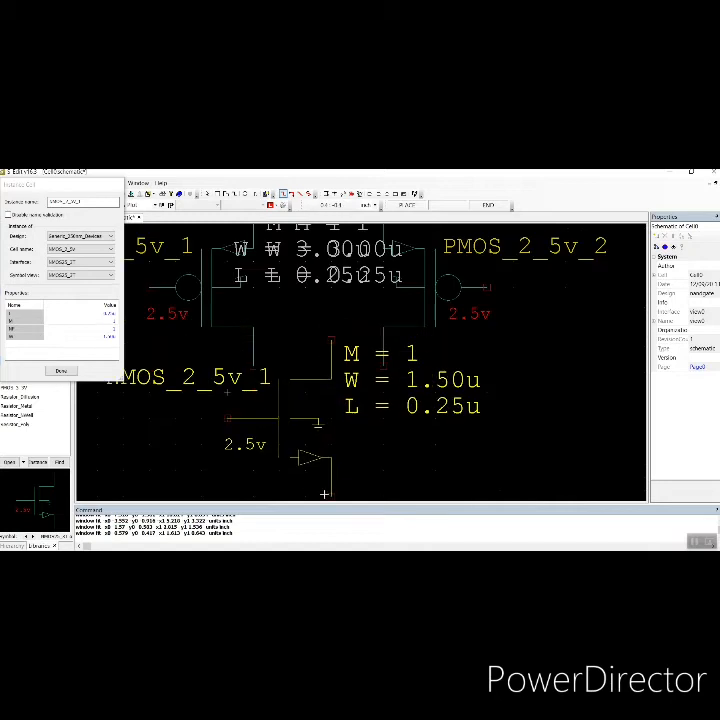
pyautogui.scroll(-1, 337, 476)
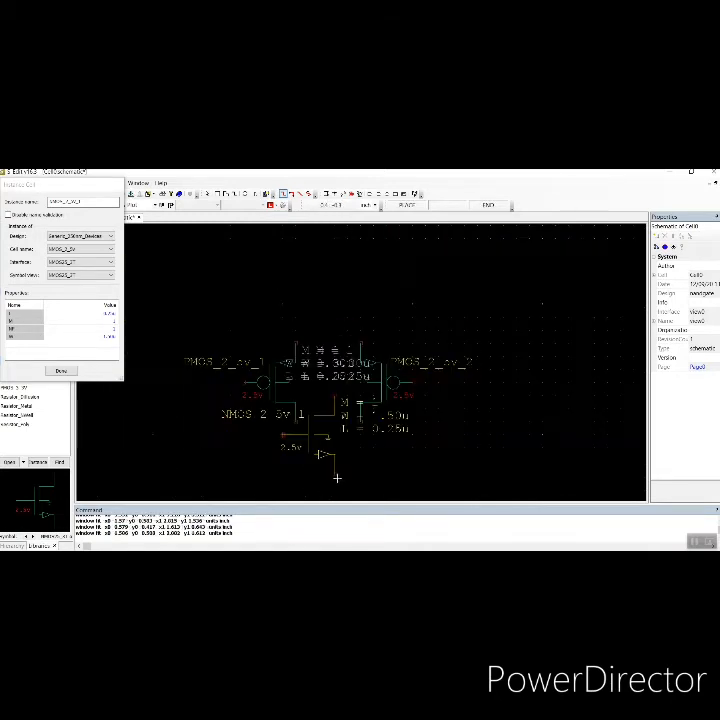
pyautogui.press('Down')
pyautogui.press('Down')
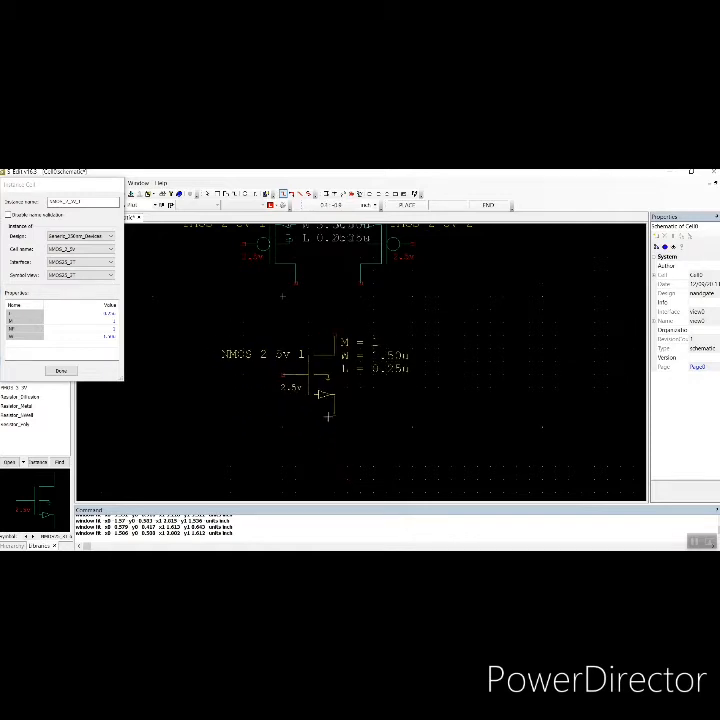
pyautogui.click(330, 416)
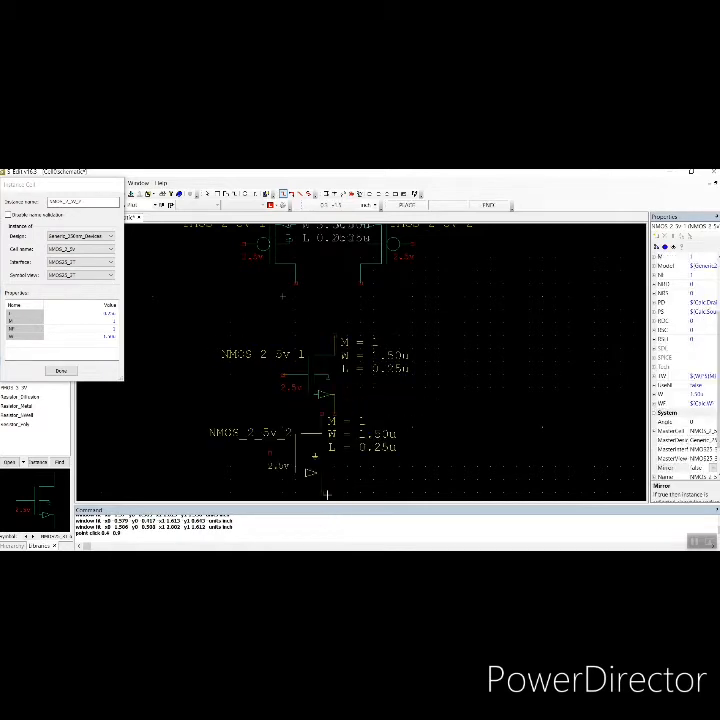
# Place a second NMOS_2_5v transistor directly beneath the first one and close the instance dialog
pyautogui.scroll(-1, 334, 500)
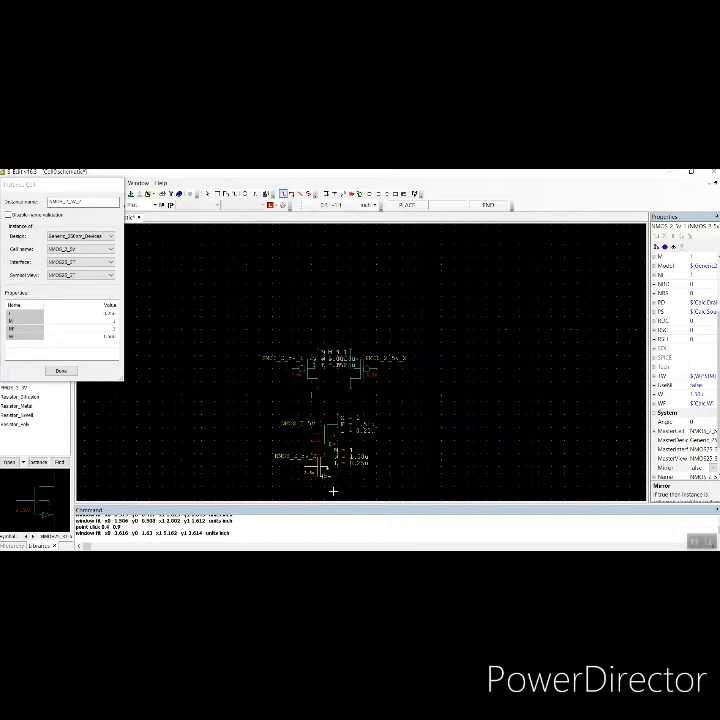
pyautogui.scroll(-2, 333, 492)
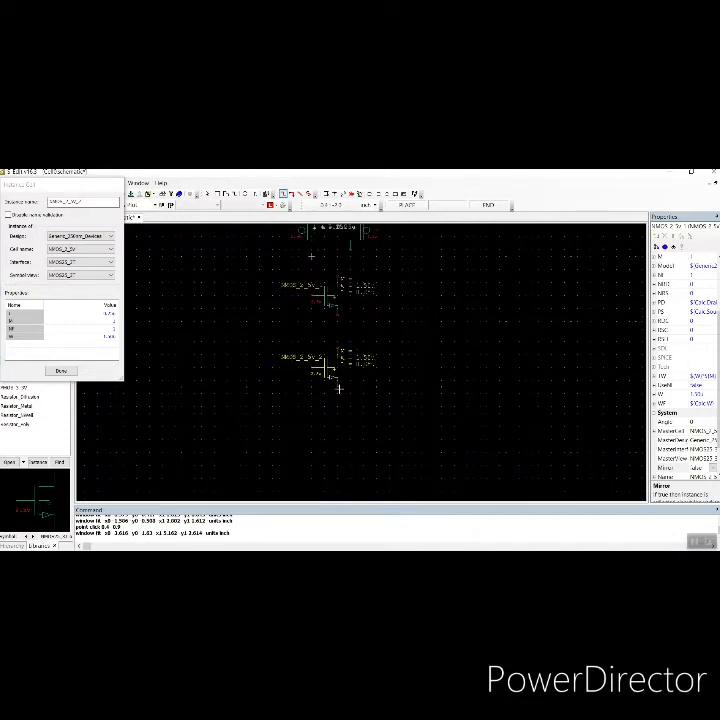
pyautogui.click(339, 389)
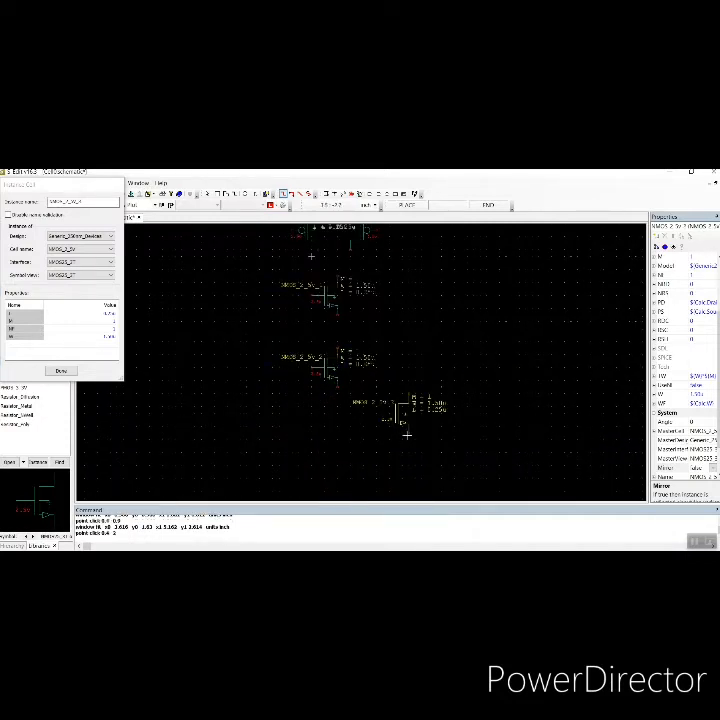
pyautogui.click(61, 371)
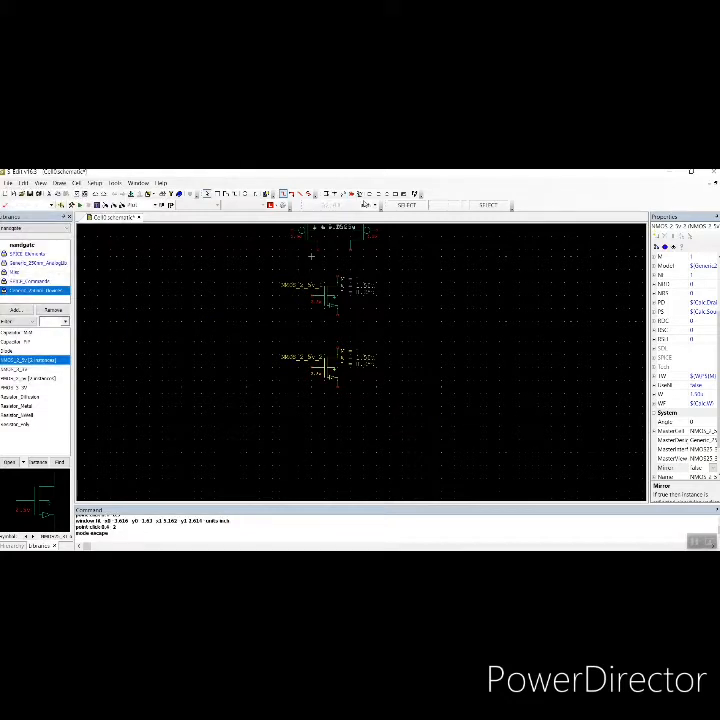
# Draw wires joining the two PMOS sources together above and their drains together below
pyautogui.press('w')
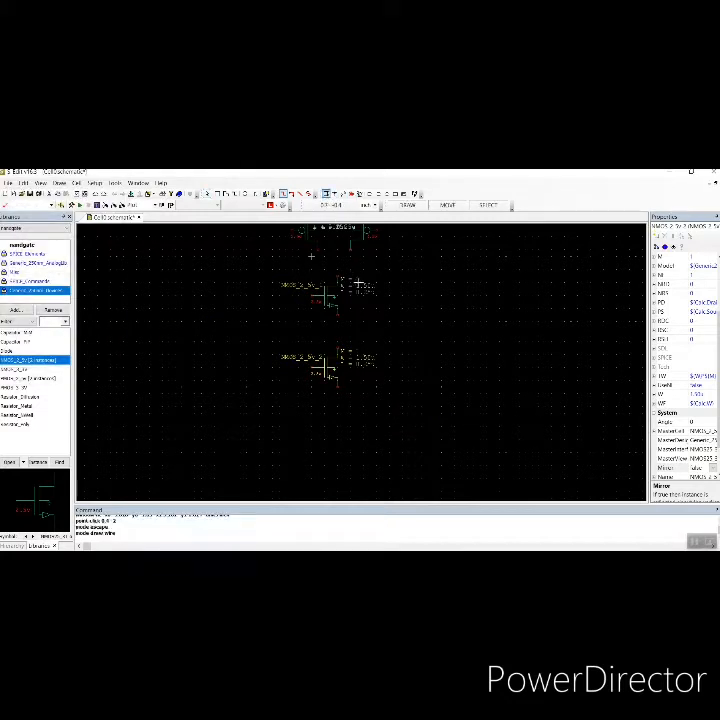
pyautogui.scroll(3, 358, 285)
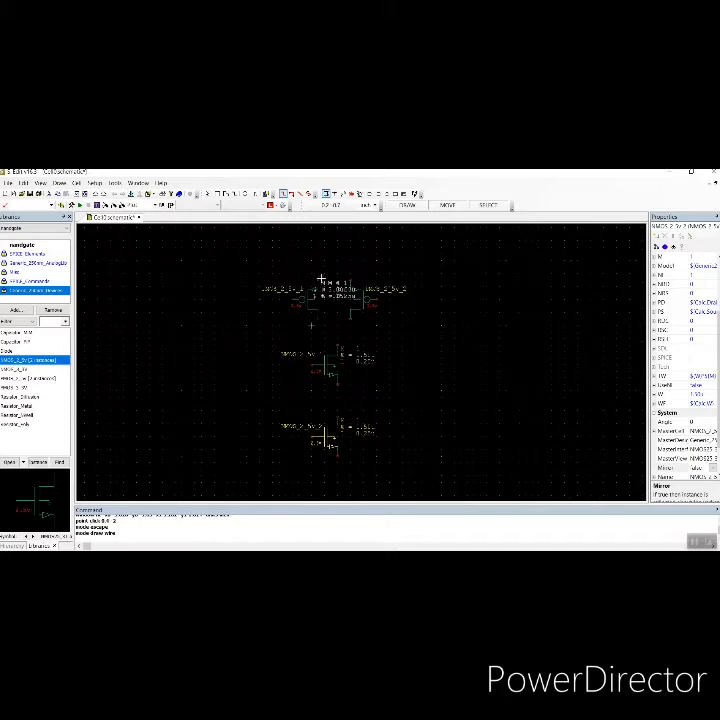
pyautogui.click(317, 281)
pyautogui.click(317, 261)
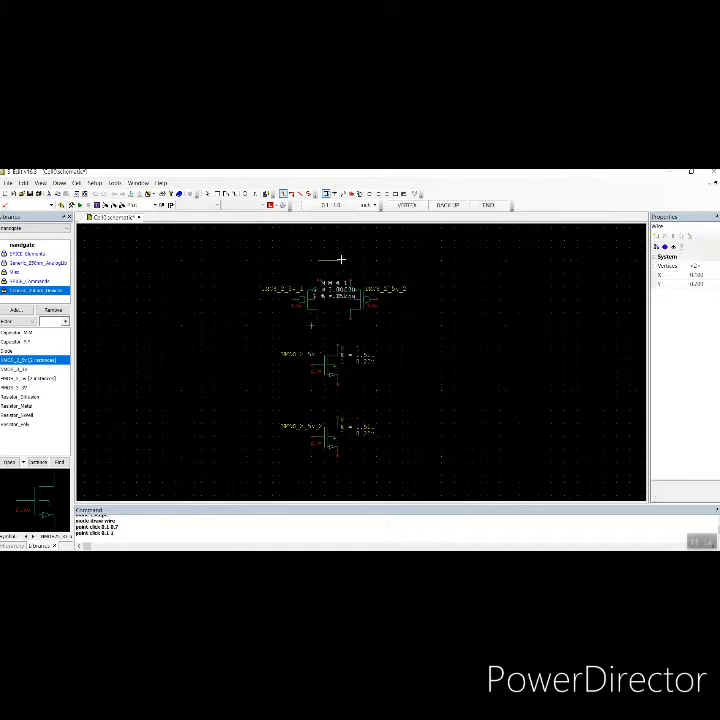
pyautogui.click(350, 263)
pyautogui.click(350, 317)
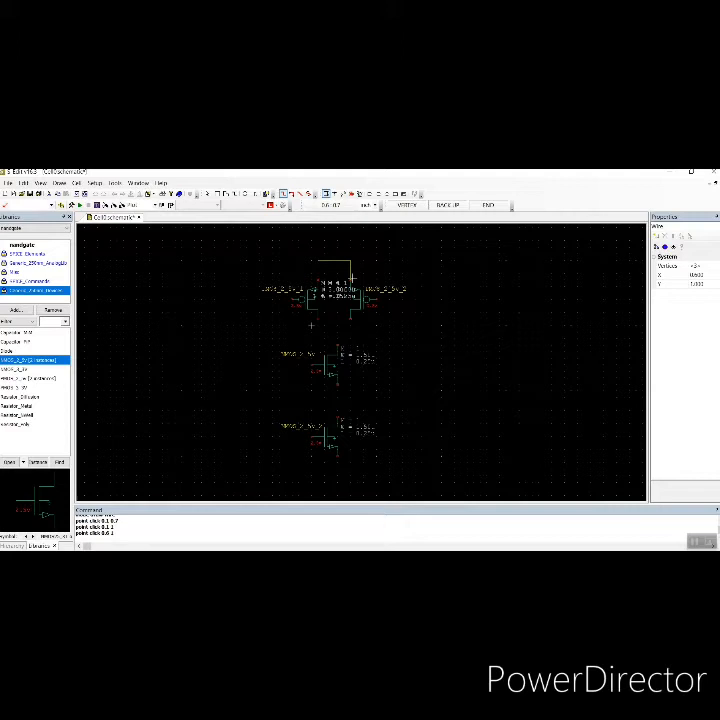
pyautogui.click(318, 330)
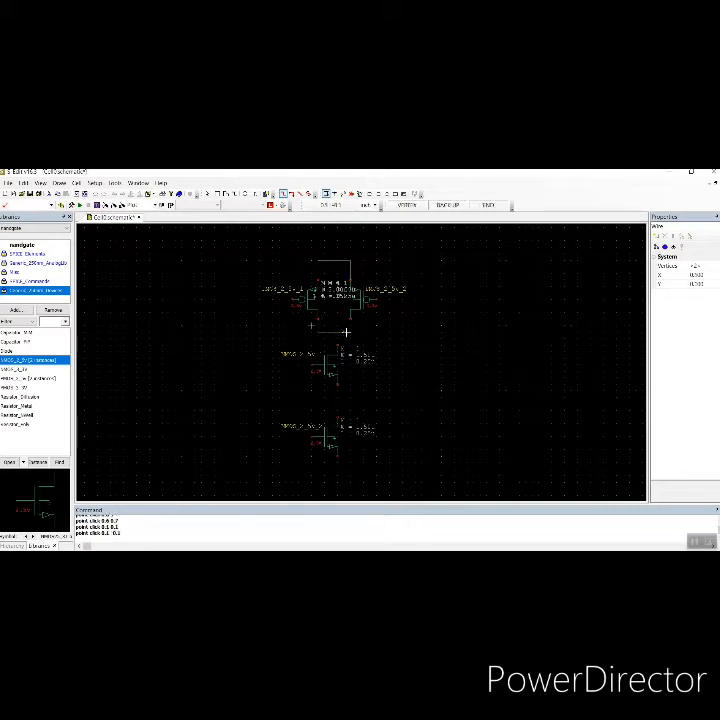
pyautogui.click(350, 332)
pyautogui.click(351, 319)
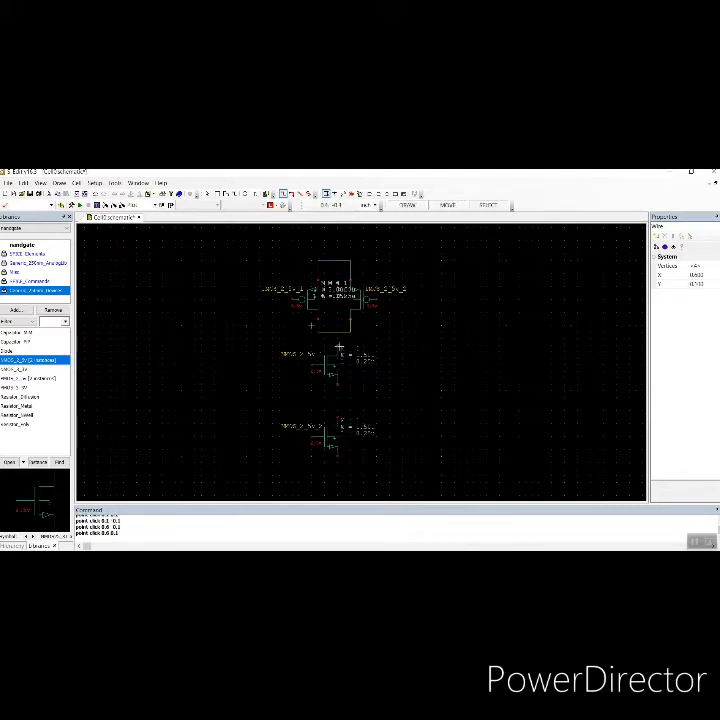
# Wire the joined PMOS drains to the upper NMOS drain, and the upper NMOS source to the lower NMOS drain
pyautogui.click(338, 333)
pyautogui.click(338, 347)
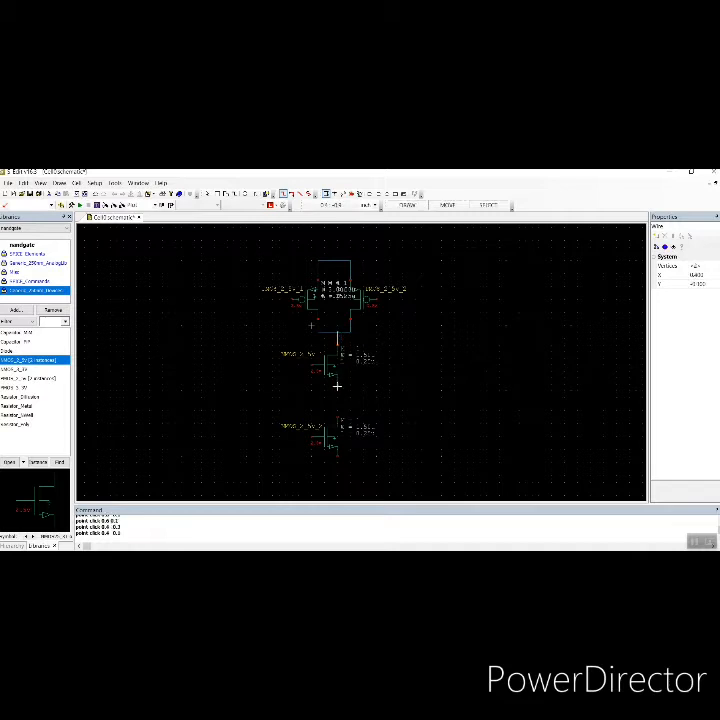
pyautogui.click(338, 384)
pyautogui.click(338, 420)
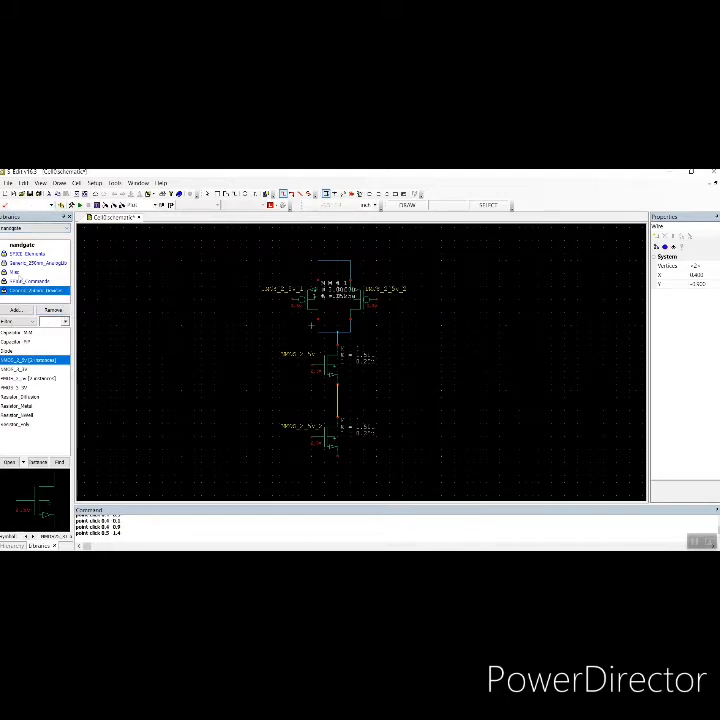
# Place a Vdd symbol from the Misc library above the PMOS pair
pyautogui.click(16, 273)
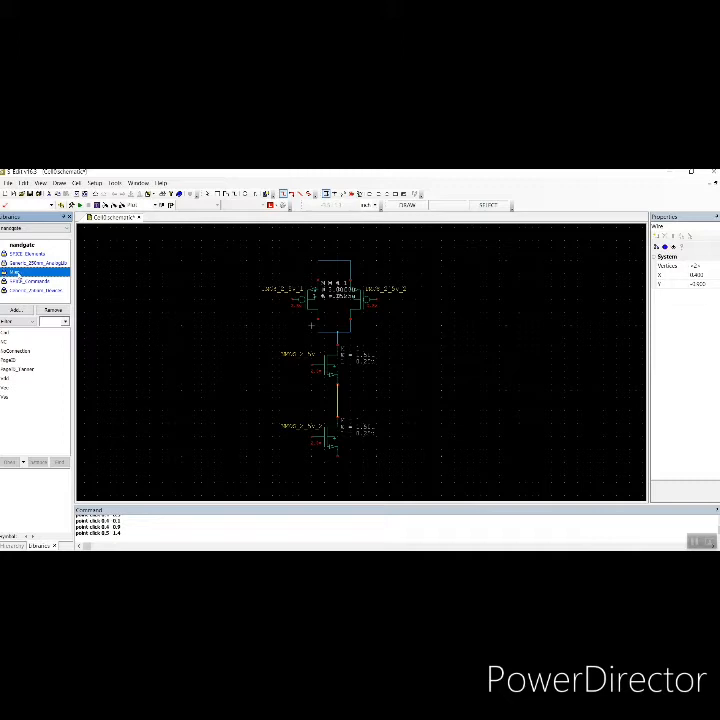
pyautogui.click(7, 380)
pyautogui.click(37, 463)
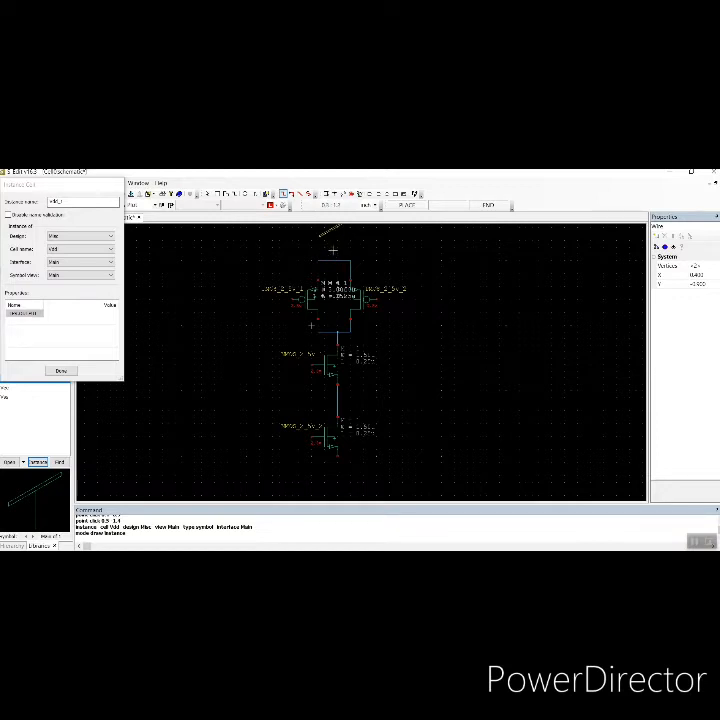
pyautogui.click(336, 257)
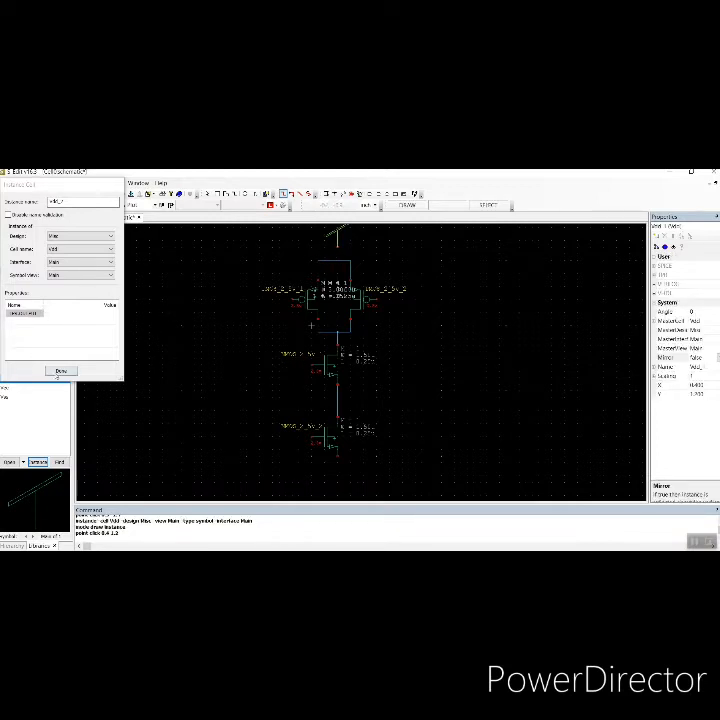
pyautogui.press('Escape')
# Place a Gnd symbol from the Misc library below the lower NMOS transistor
pyautogui.click(12, 333)
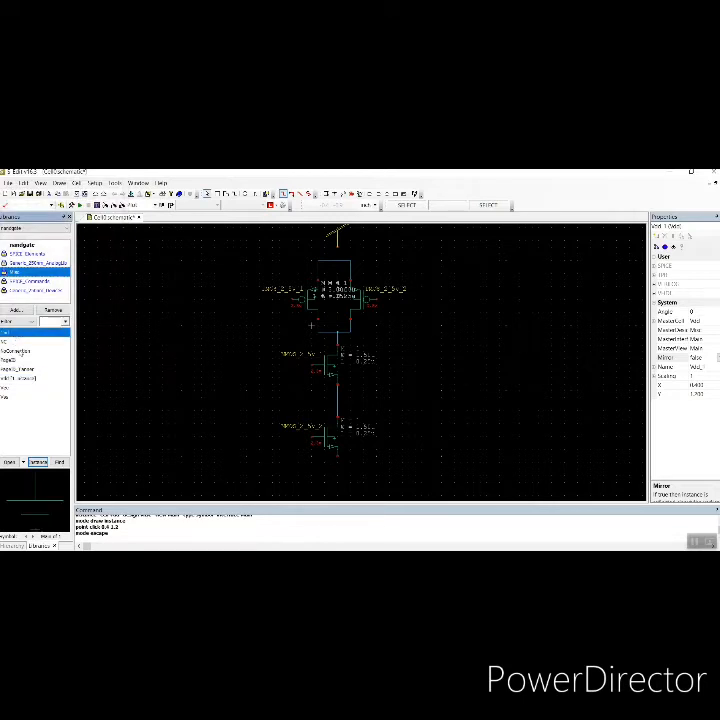
pyautogui.click(40, 463)
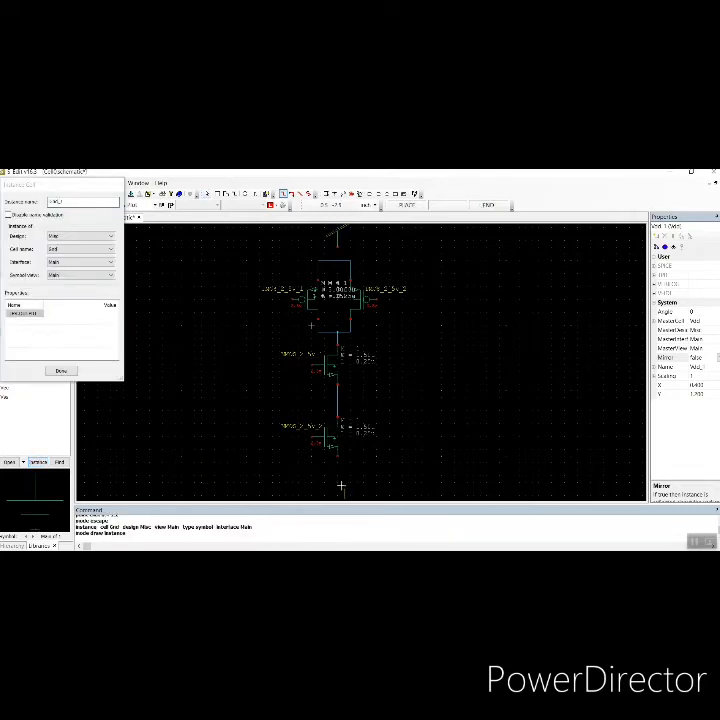
pyautogui.click(337, 486)
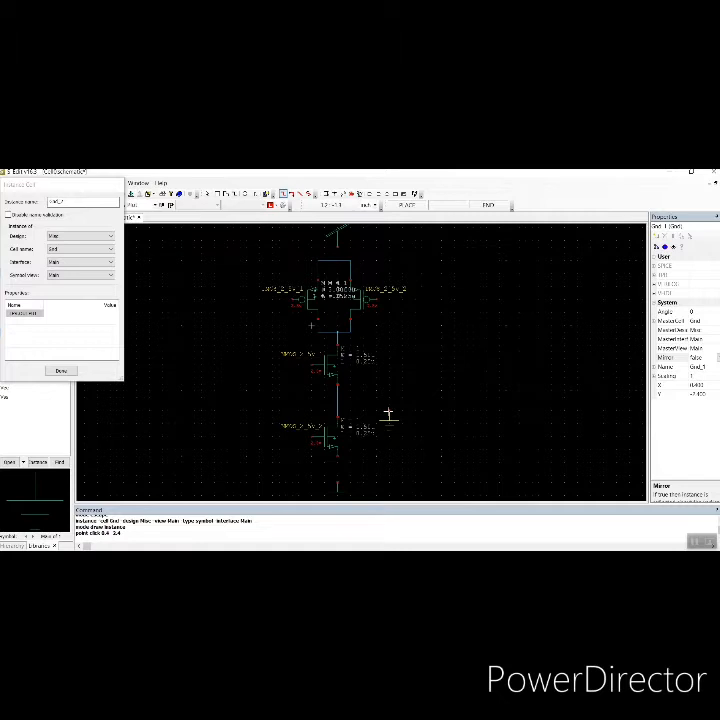
pyautogui.press('Escape')
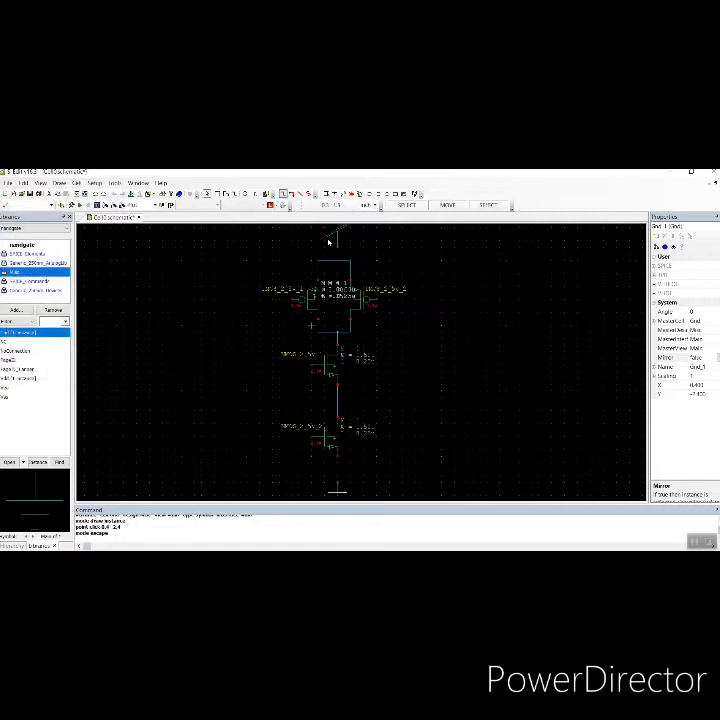
# Wire the Vdd symbol down to the joined PMOS sources and the lower NMOS source down to the Gnd symbol
pyautogui.click(326, 193)
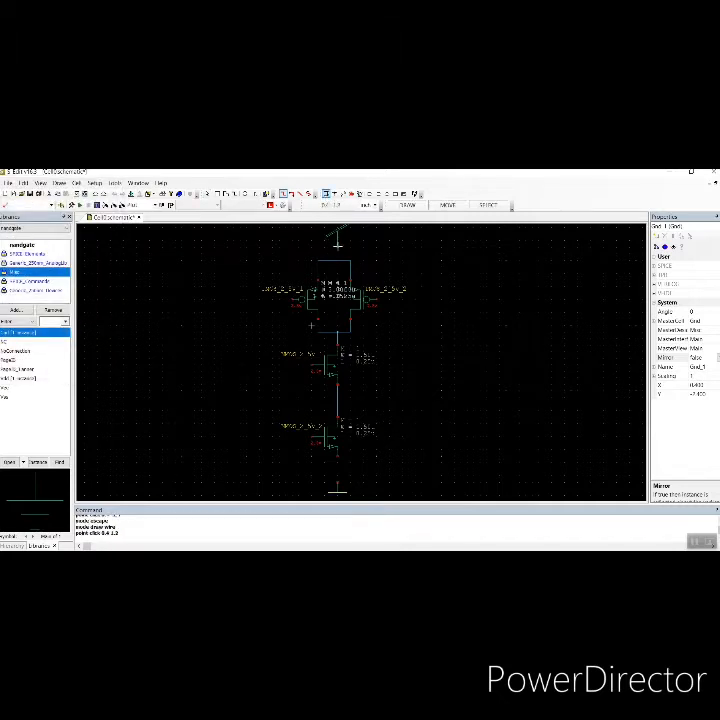
pyautogui.click(340, 245)
pyautogui.click(341, 260)
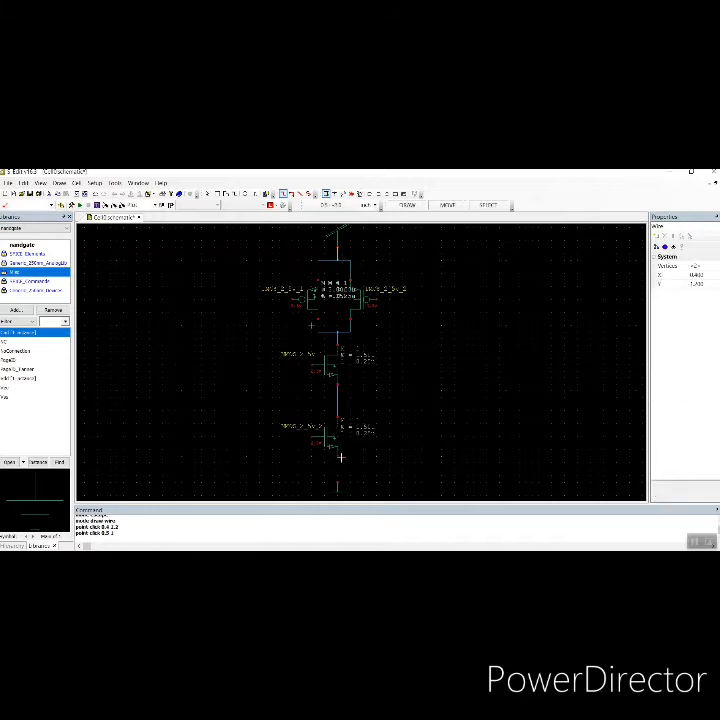
pyautogui.click(343, 471)
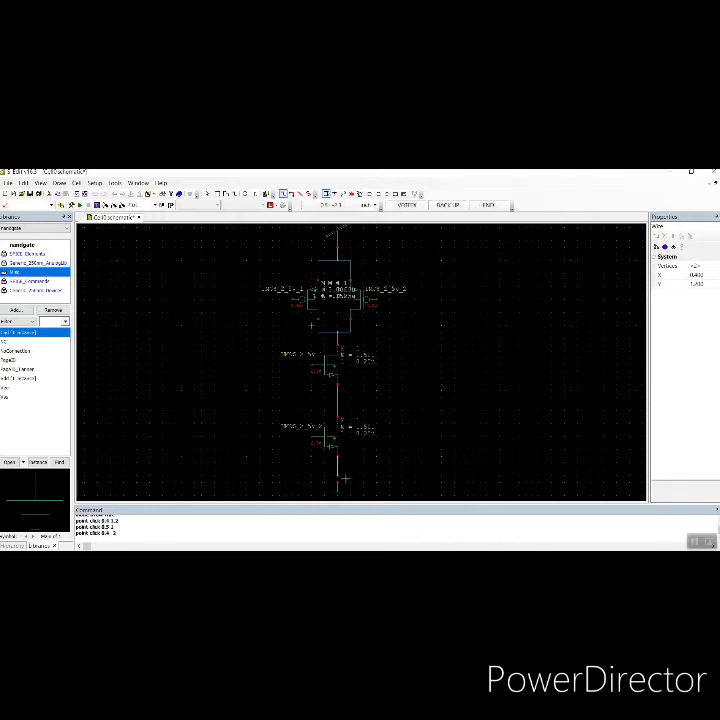
pyautogui.click(345, 480)
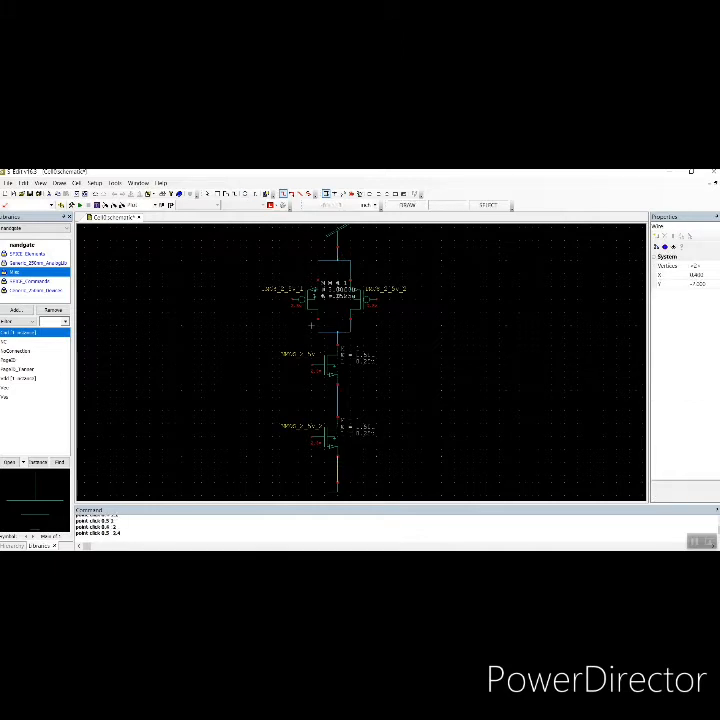
pyautogui.press('Escape')
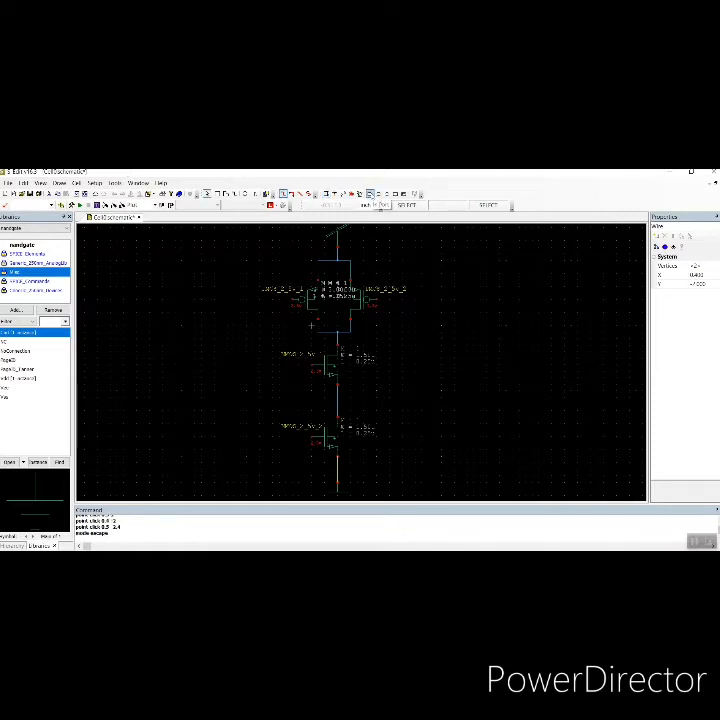
# Place input ports A and B left of the transistors and an output port named Y to their right
pyautogui.click(371, 194)
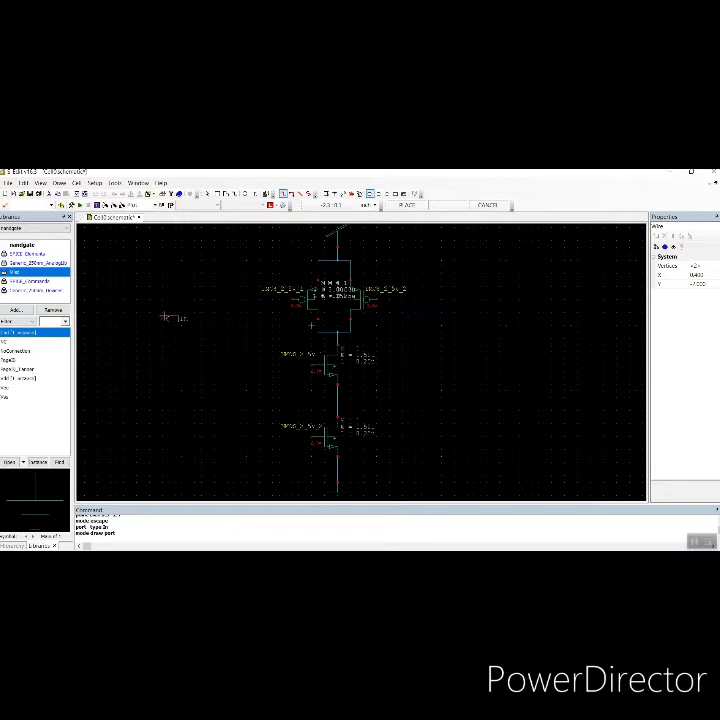
pyautogui.press('r')
pyautogui.press('r')
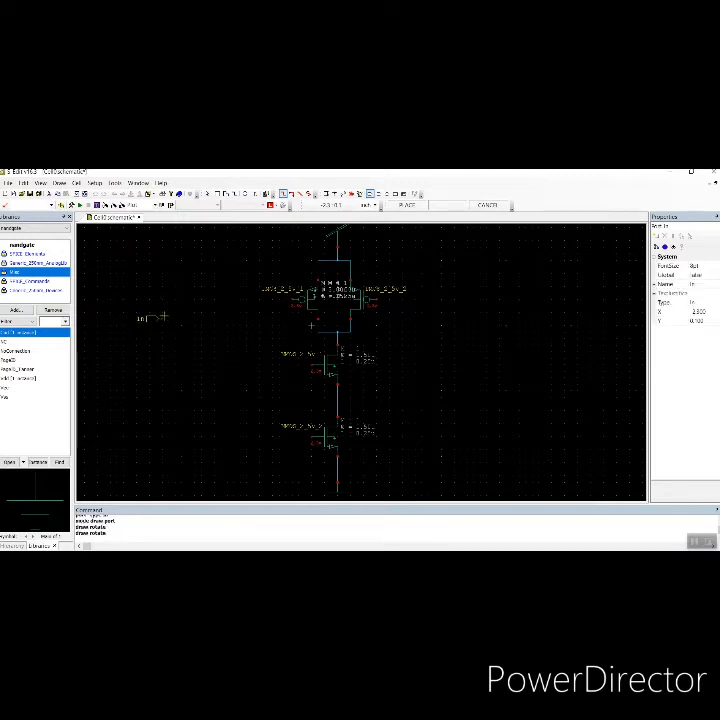
pyautogui.click(162, 315)
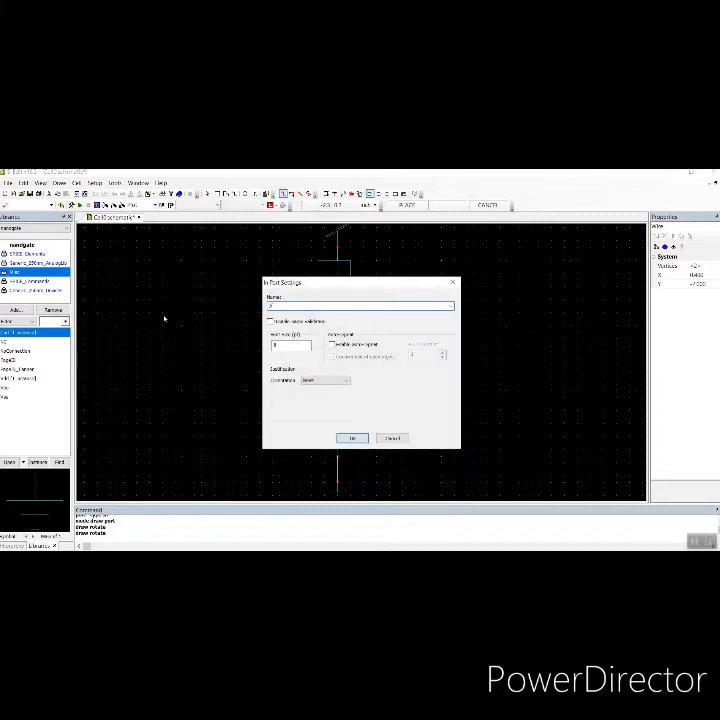
pyautogui.click(360, 438)
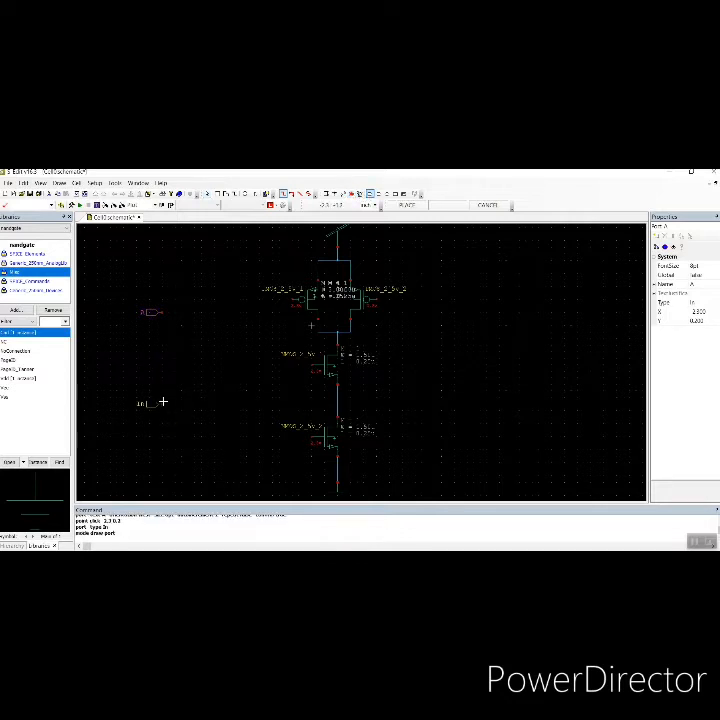
pyautogui.click(163, 402)
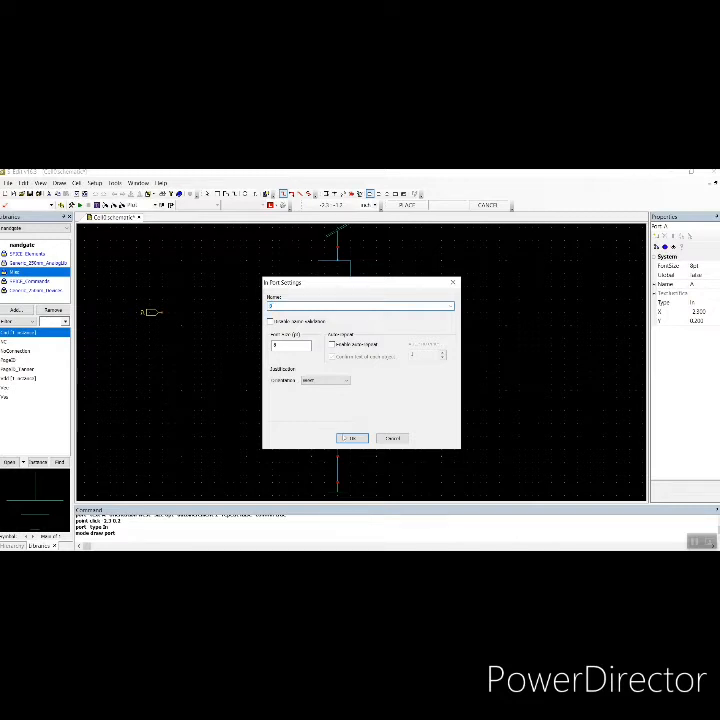
pyautogui.press('Return')
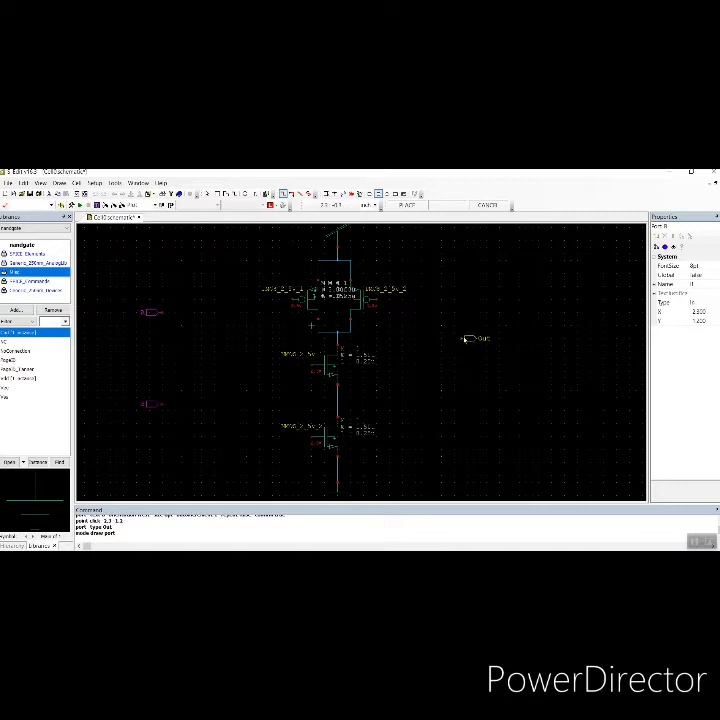
pyautogui.click(463, 337)
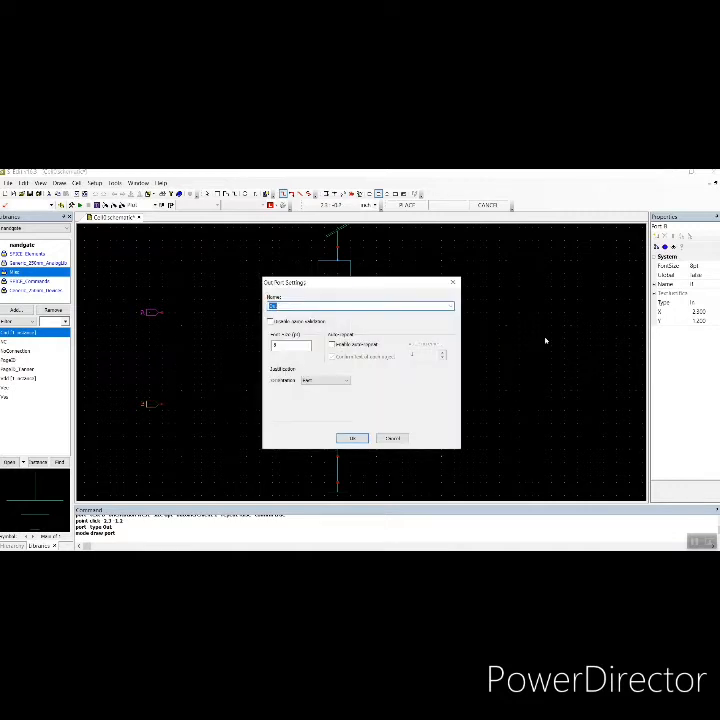
pyautogui.write('Y')
pyautogui.click(350, 438)
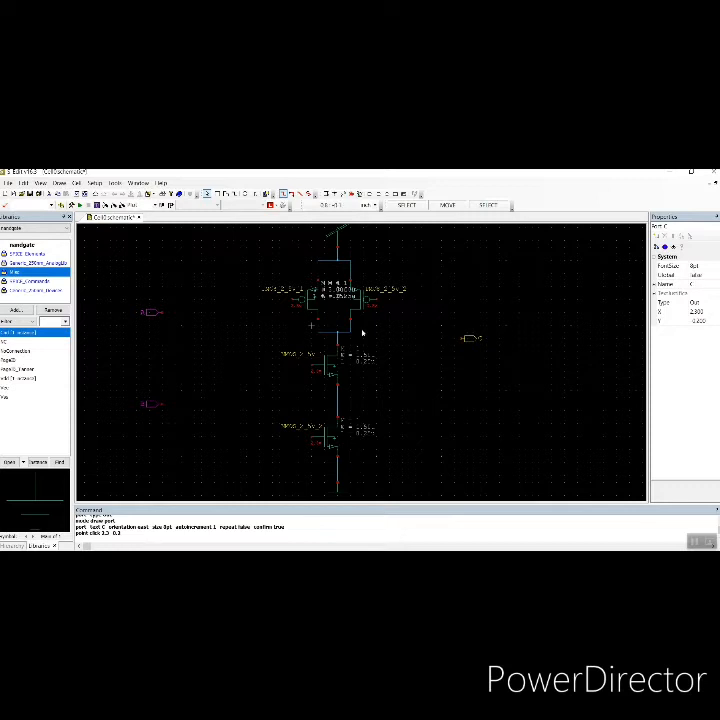
# Wire the left PMOS gate to the upper NMOS gate and connect input port A to that gate line
pyautogui.click(326, 194)
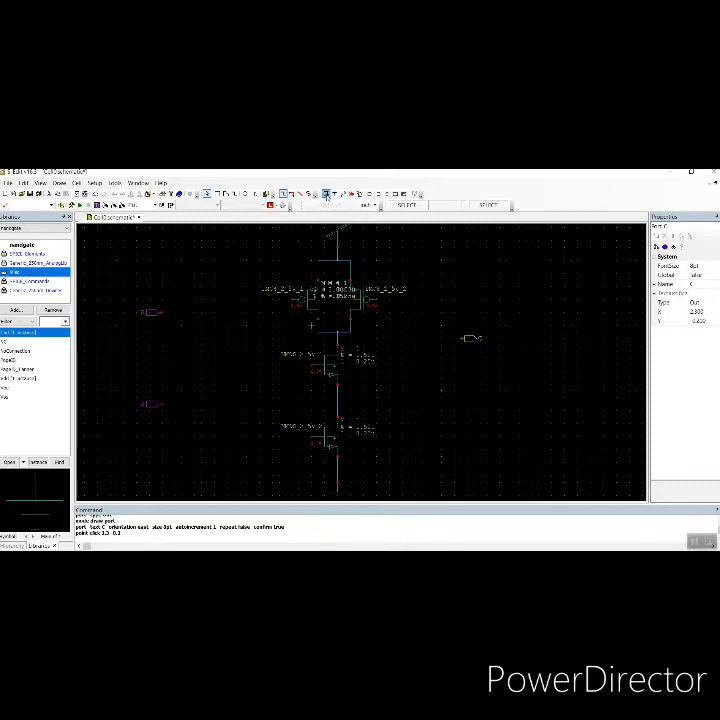
pyautogui.click(292, 296)
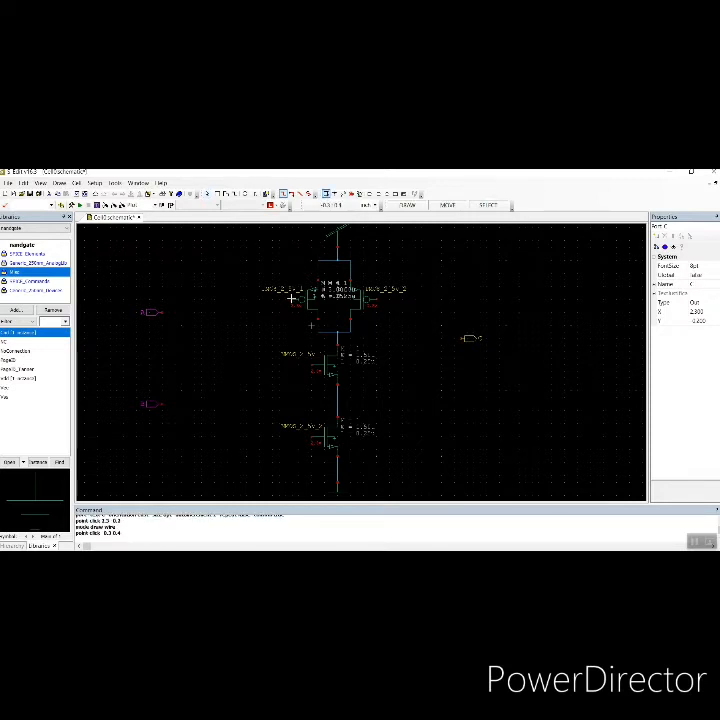
pyautogui.click(255, 295)
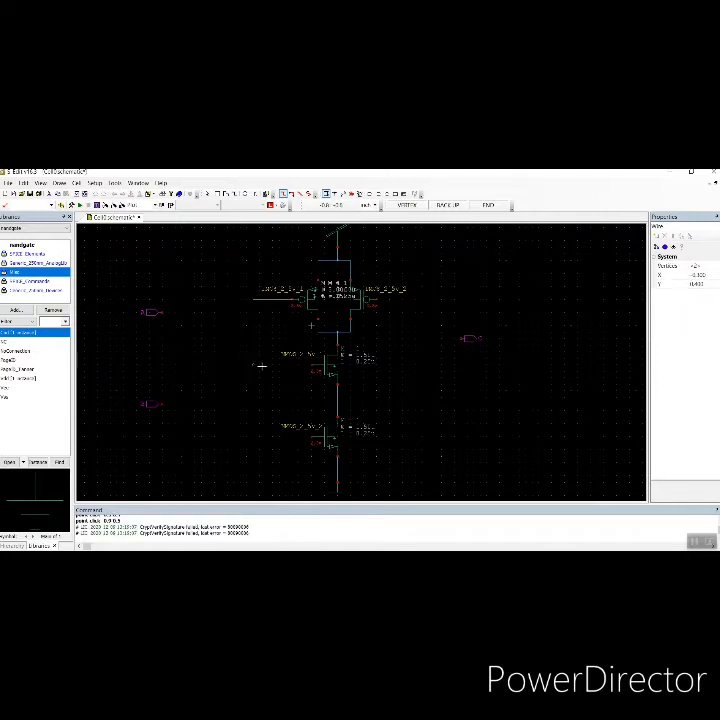
pyautogui.doubleClick(310, 364)
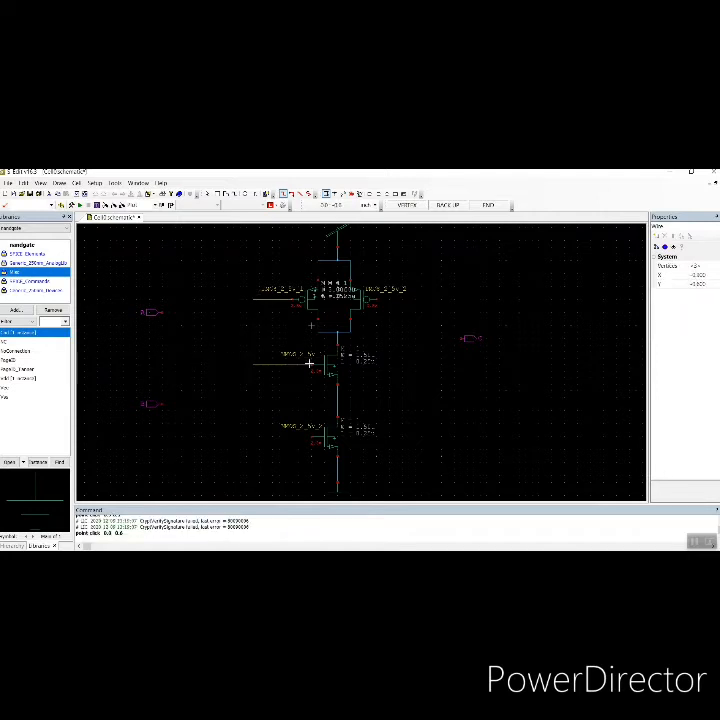
pyautogui.click(158, 312)
pyautogui.click(213, 312)
pyautogui.click(213, 340)
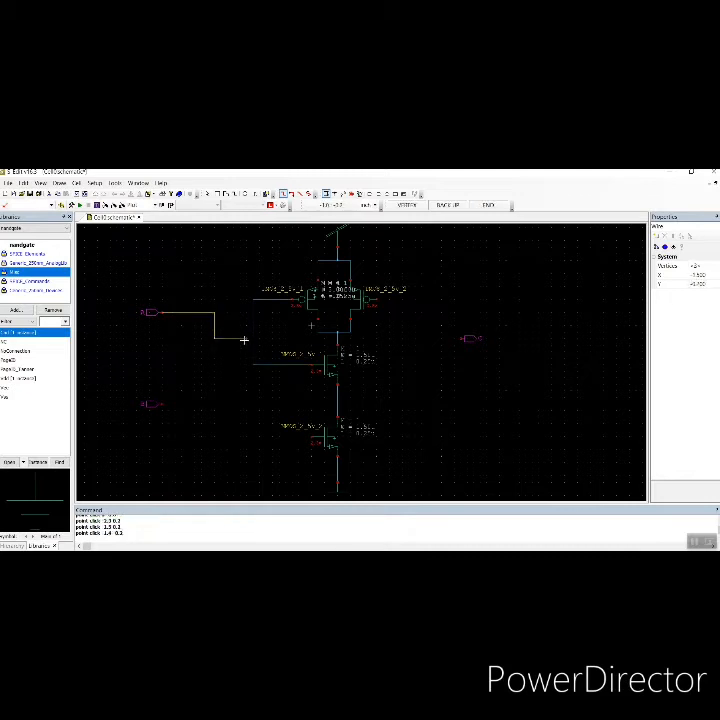
pyautogui.doubleClick(253, 340)
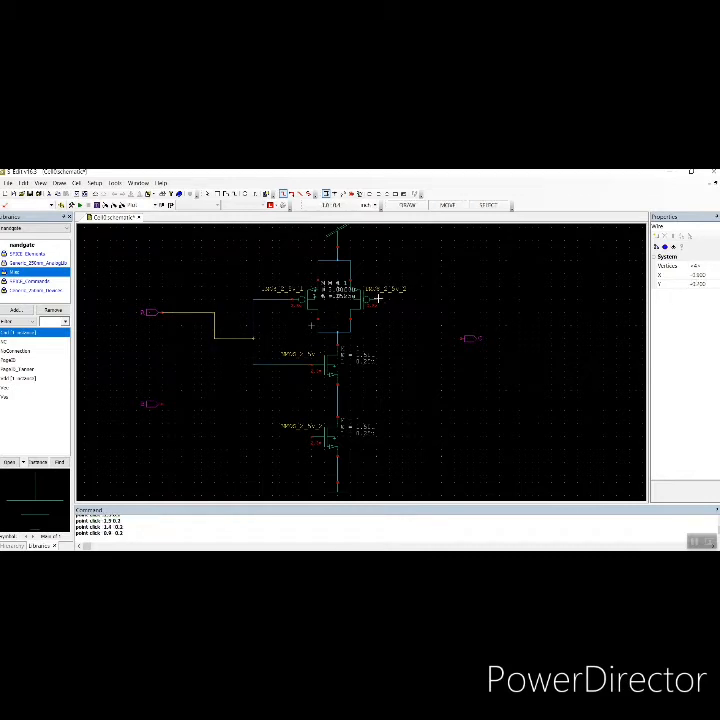
# Wire the right PMOS gate around the circuit to the lower NMOS gate
pyautogui.click(378, 298)
pyautogui.click(402, 299)
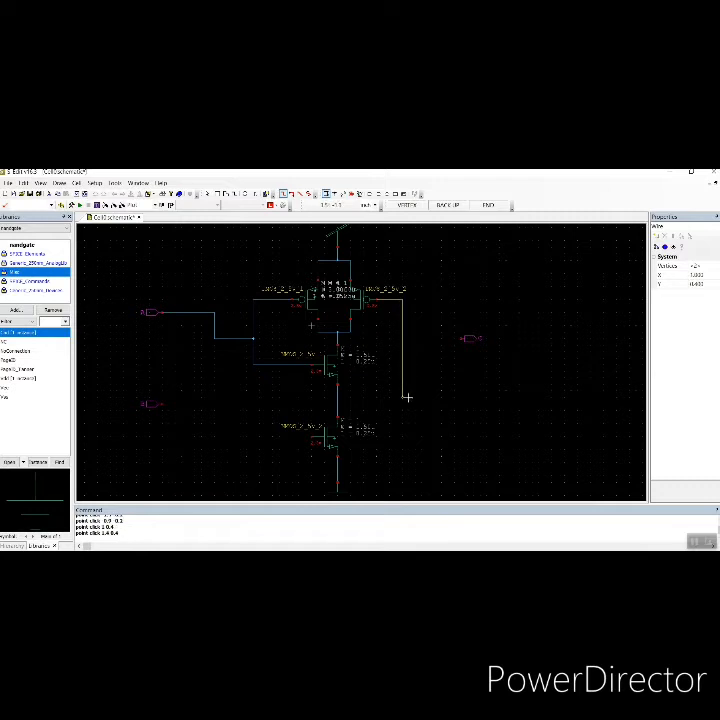
pyautogui.click(404, 397)
pyautogui.click(273, 398)
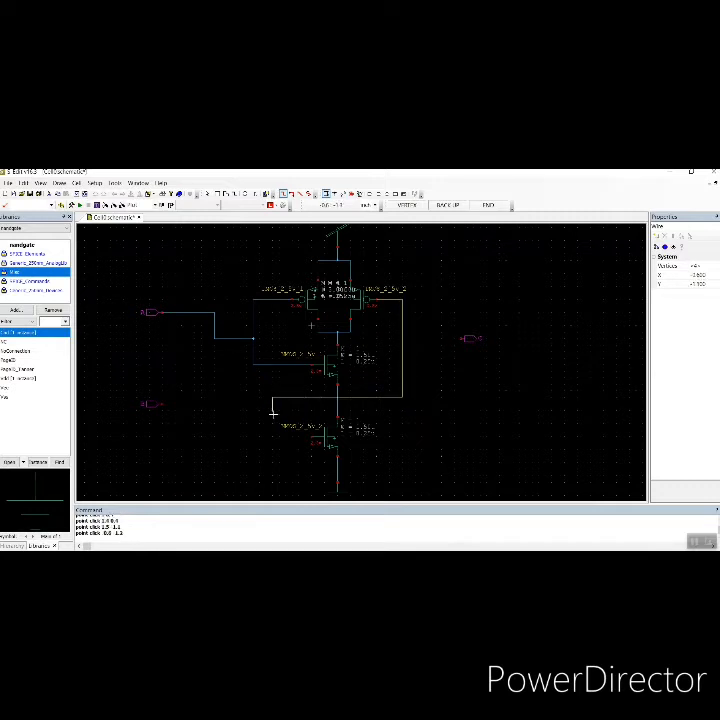
pyautogui.click(273, 436)
pyautogui.click(316, 436)
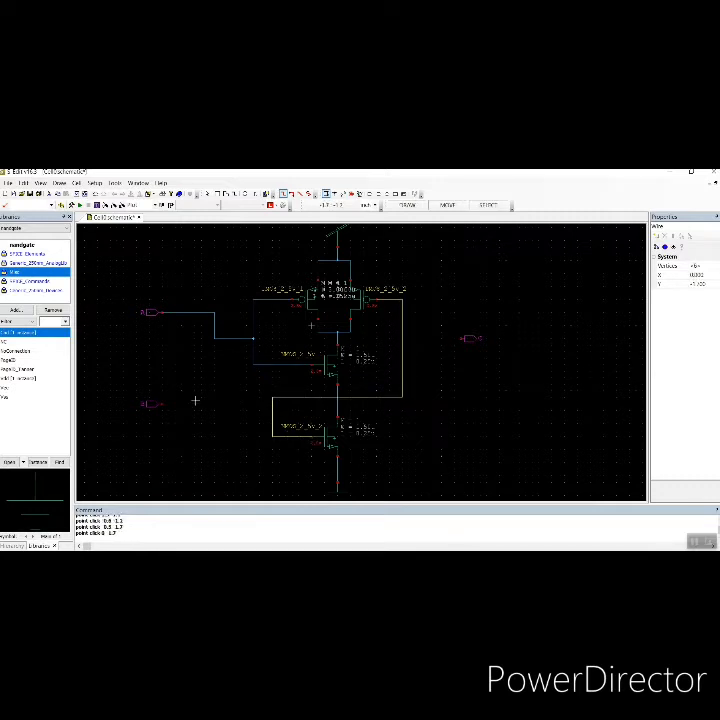
# Connect input port B to the lower gate wire and the PMOS drain/NMOS drain output node to port Y
pyautogui.click(165, 403)
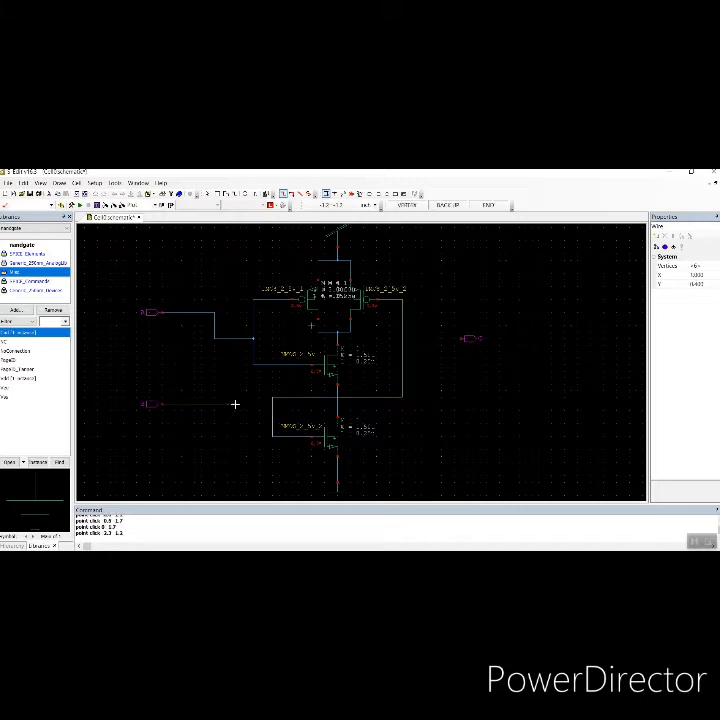
pyautogui.click(271, 404)
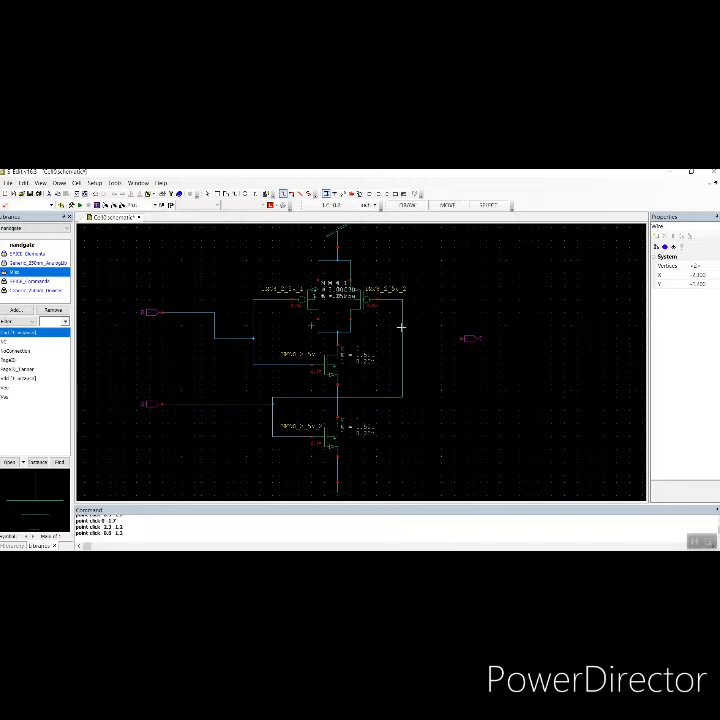
pyautogui.click(337, 340)
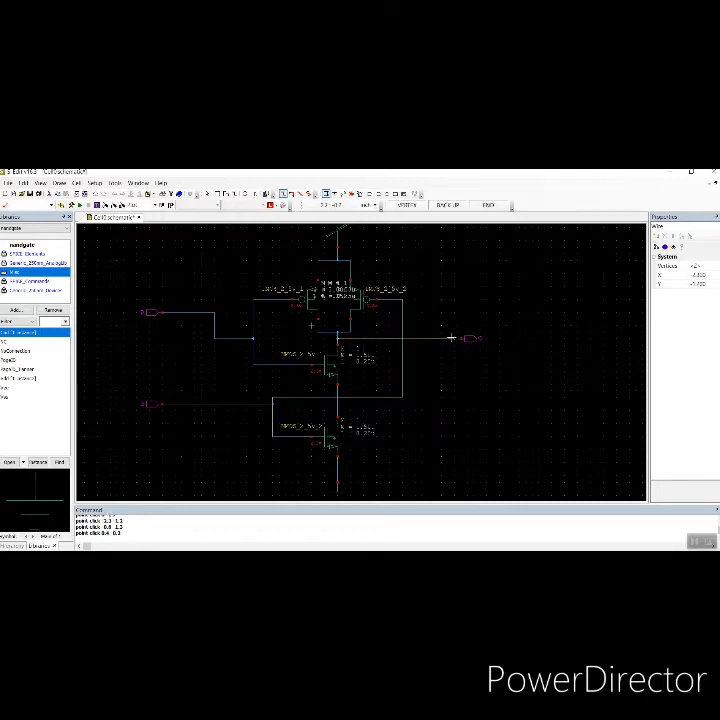
pyautogui.click(458, 339)
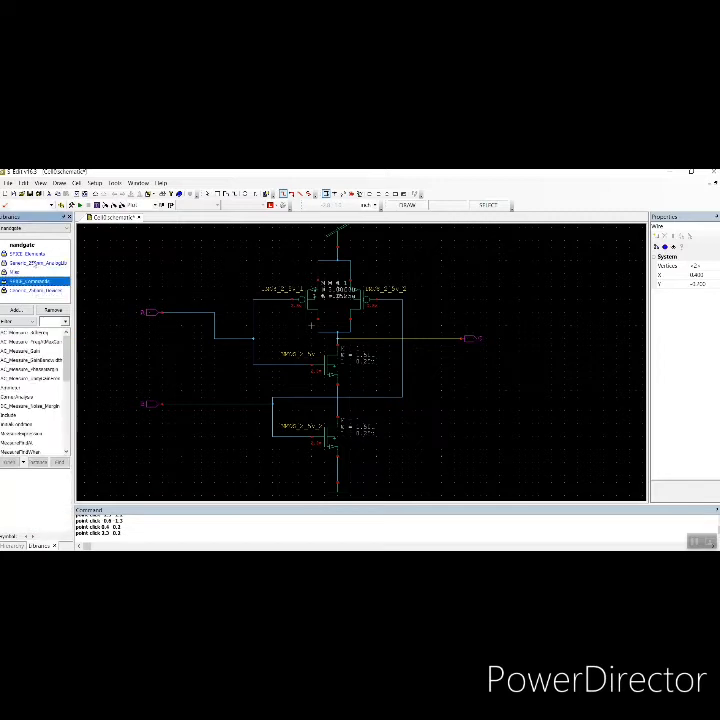
# Place a VoltageSource from the SPICE_Elements library to the upper left of the circuit
pyautogui.click(34, 254)
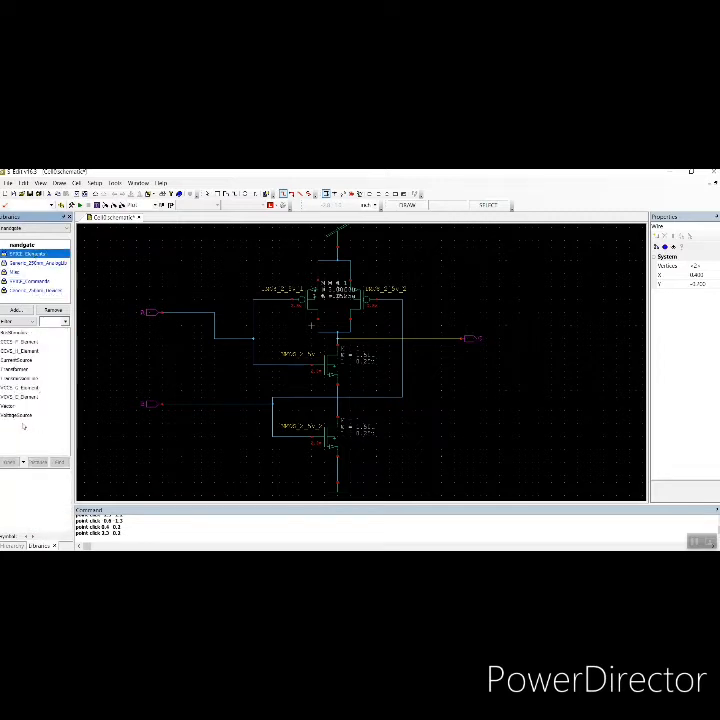
pyautogui.click(22, 417)
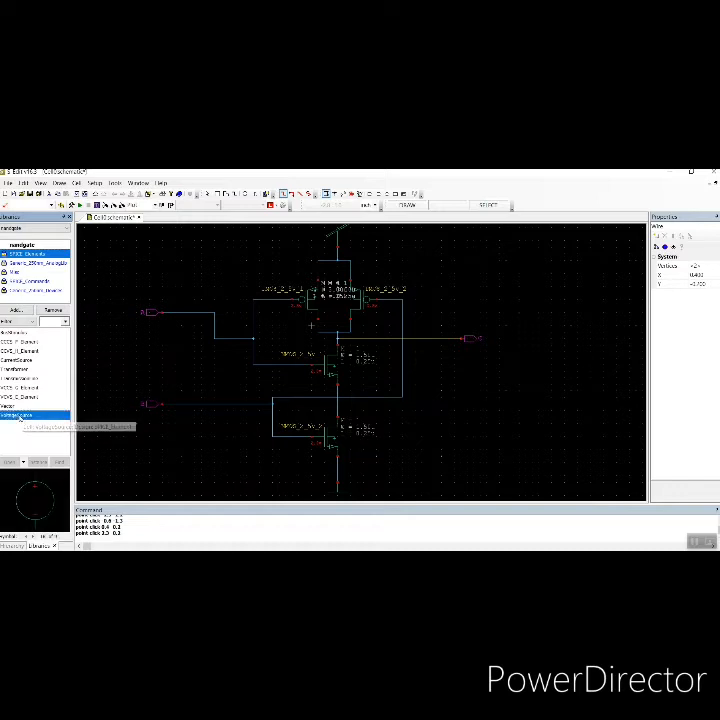
pyautogui.click(38, 462)
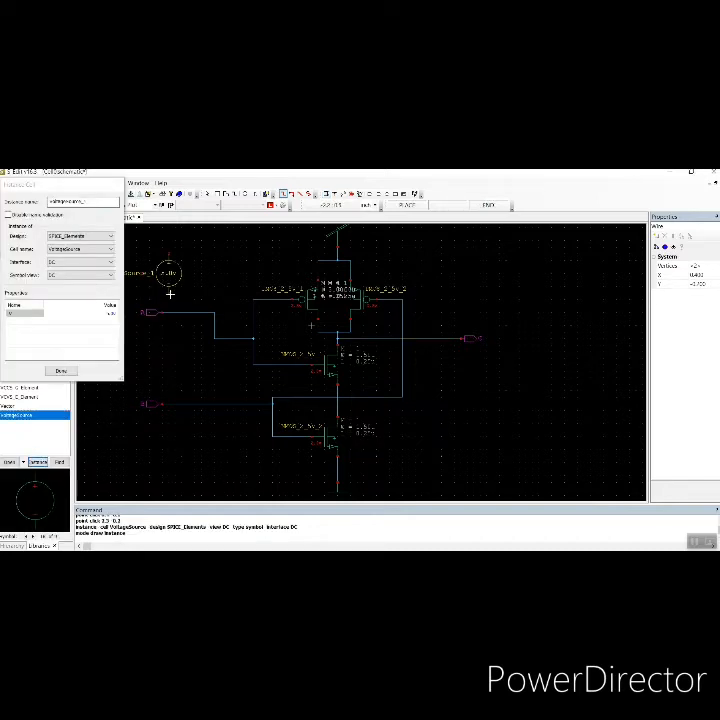
pyautogui.press('Left')
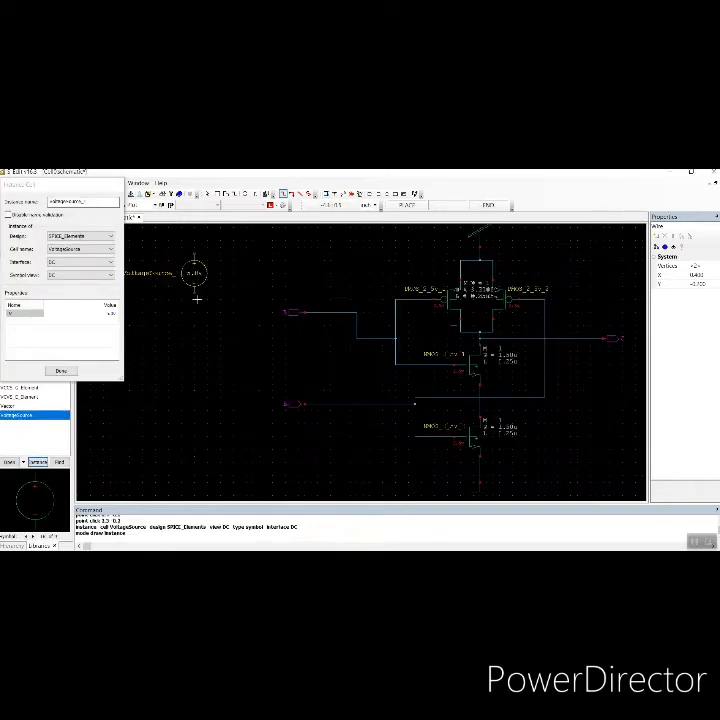
pyautogui.click(231, 290)
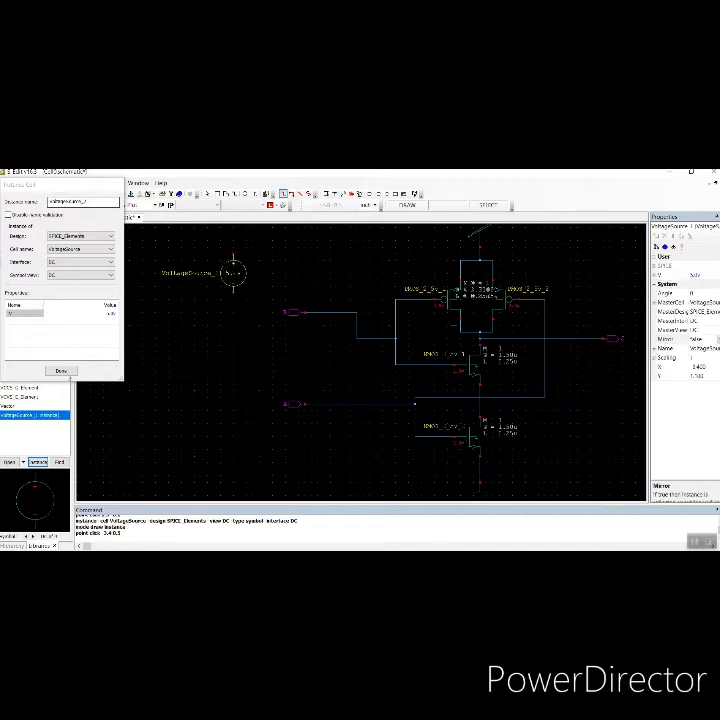
pyautogui.press('Escape')
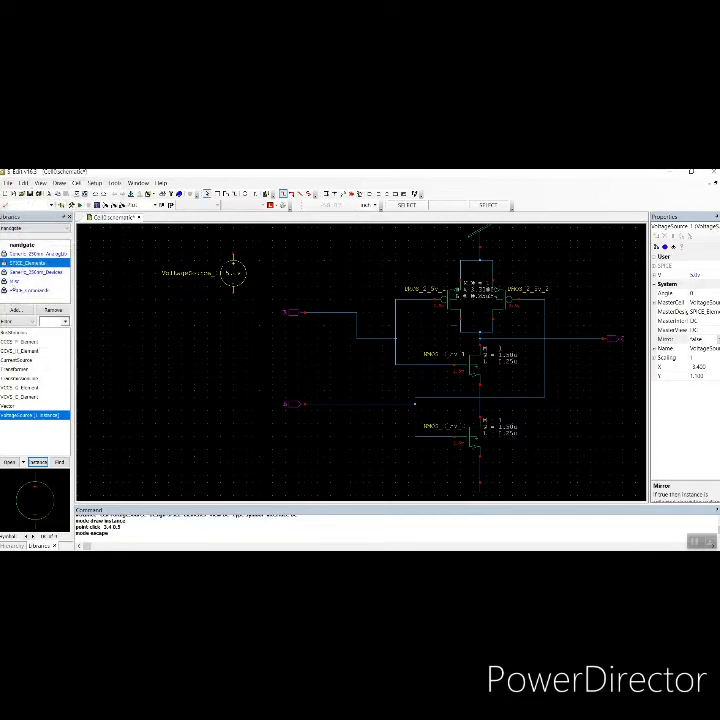
# Place a Vdd symbol from the Misc library above the voltage source
pyautogui.click(13, 283)
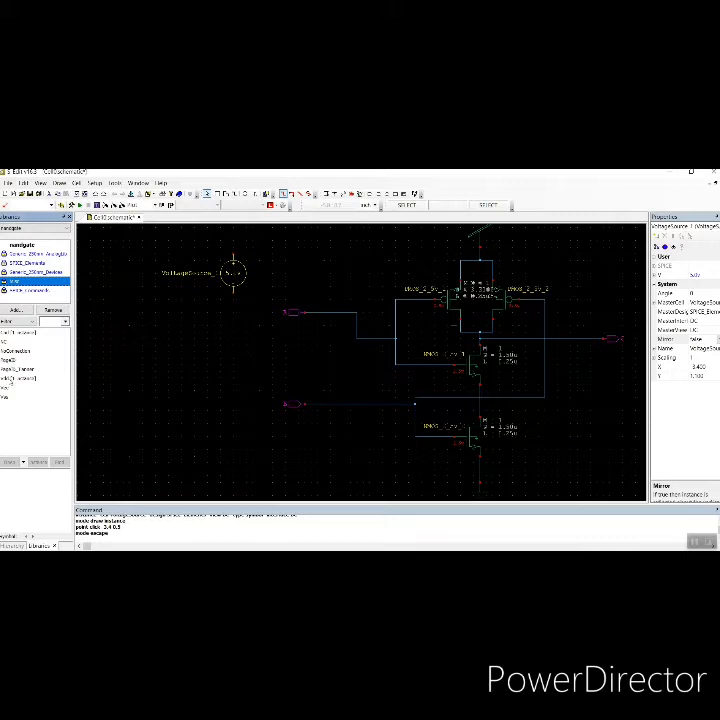
pyautogui.click(11, 380)
pyautogui.click(38, 462)
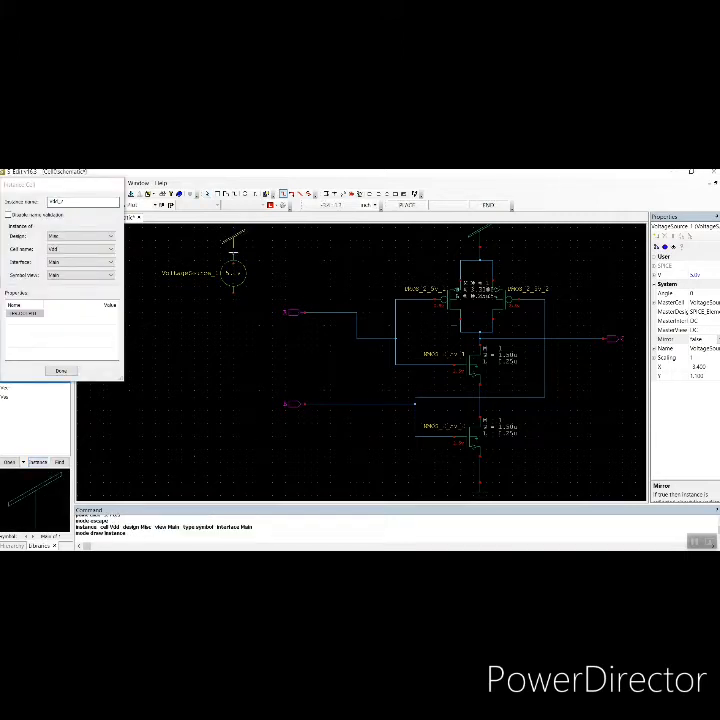
pyautogui.click(233, 237)
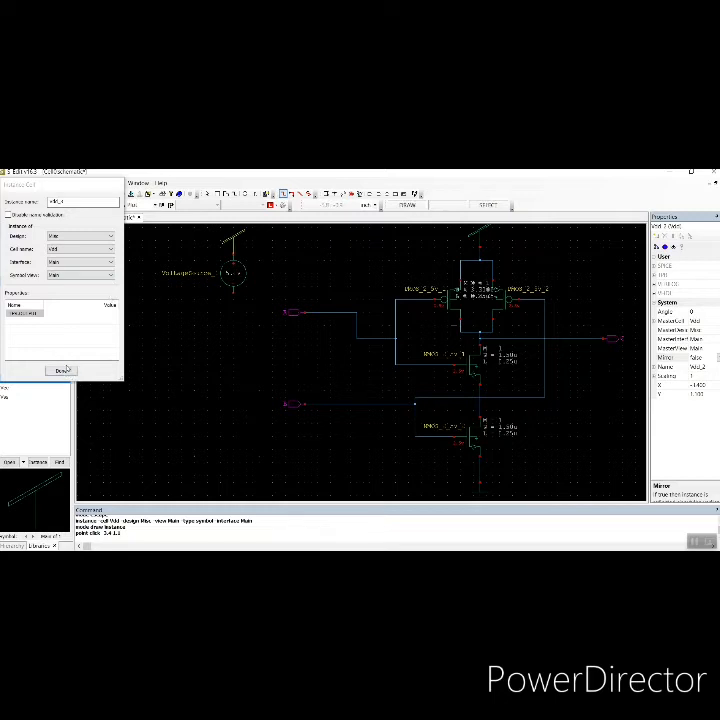
# Place a Gnd symbol from the Misc library directly below the DC voltage source
pyautogui.click(62, 371)
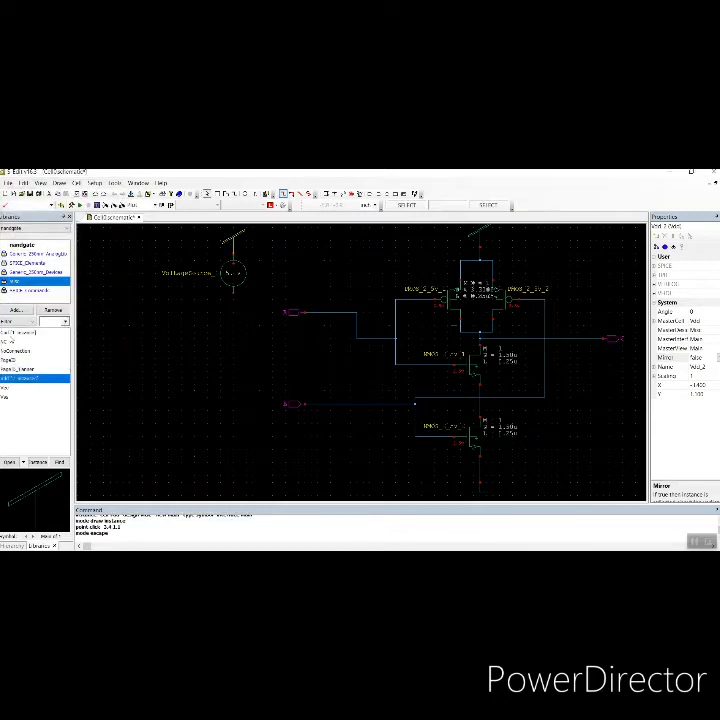
pyautogui.click(14, 333)
pyautogui.click(39, 462)
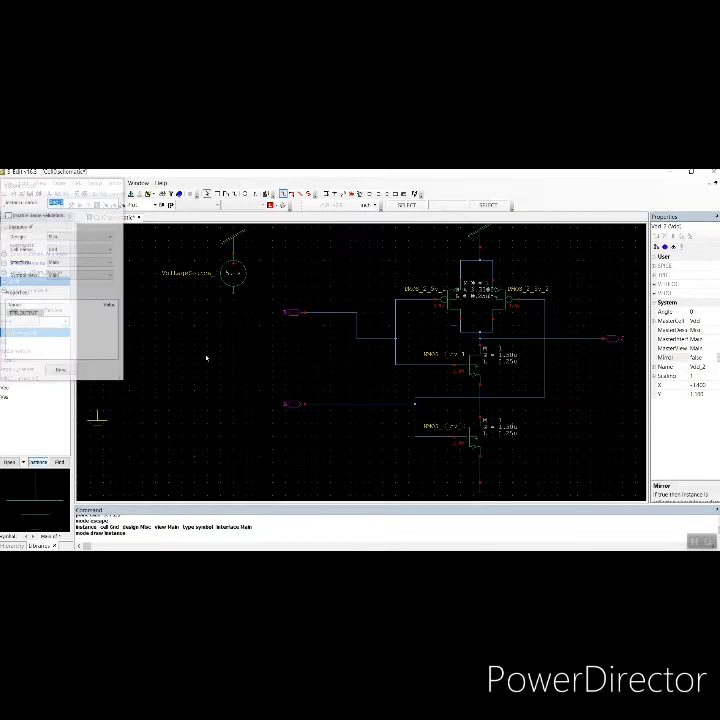
pyautogui.click(233, 293)
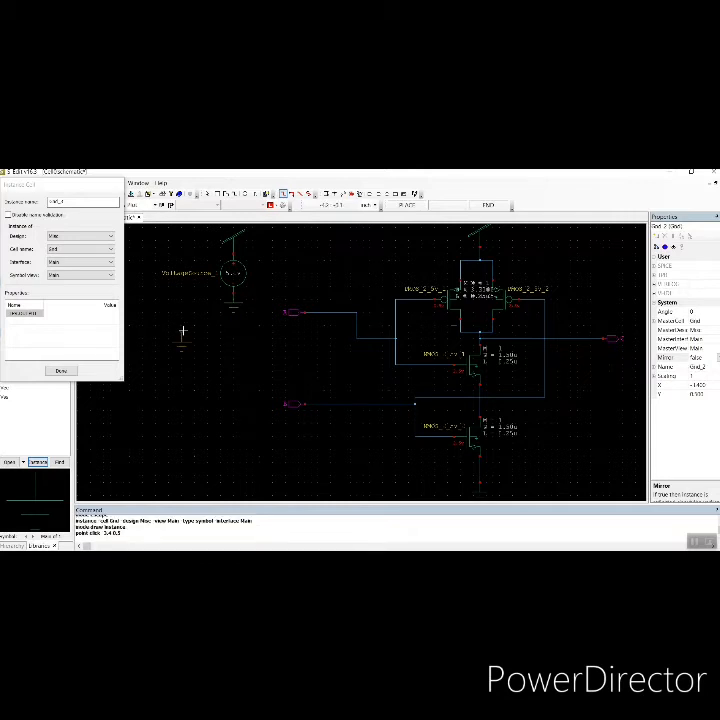
pyautogui.press('Escape')
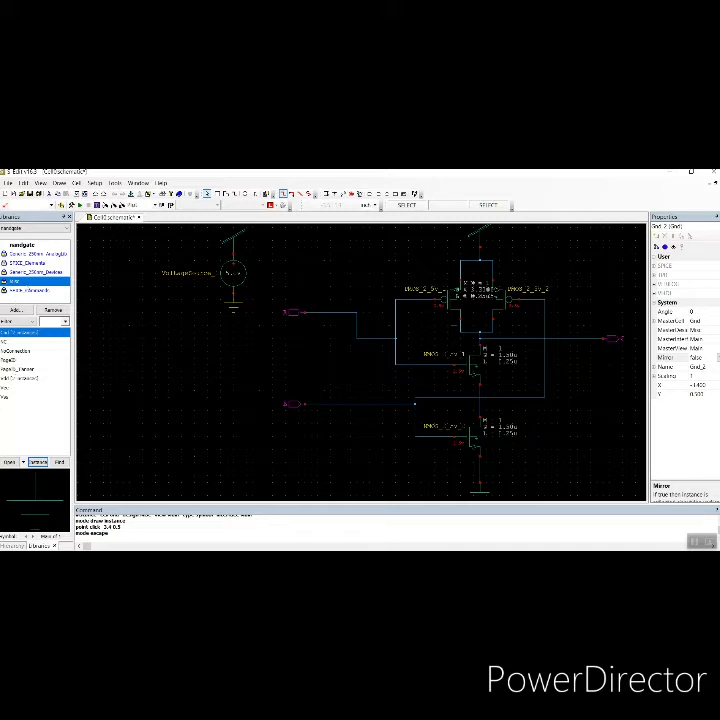
# Place two VoltageSource instances with the Pulse interface from SPICE_Elements, one near each input port A and B
pyautogui.click(35, 264)
pyautogui.click(25, 415)
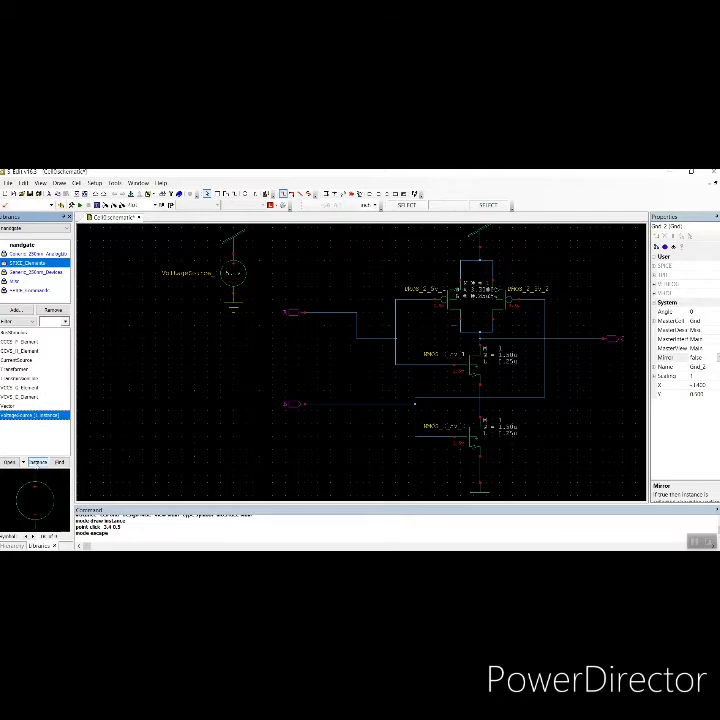
pyautogui.doubleClick(38, 415)
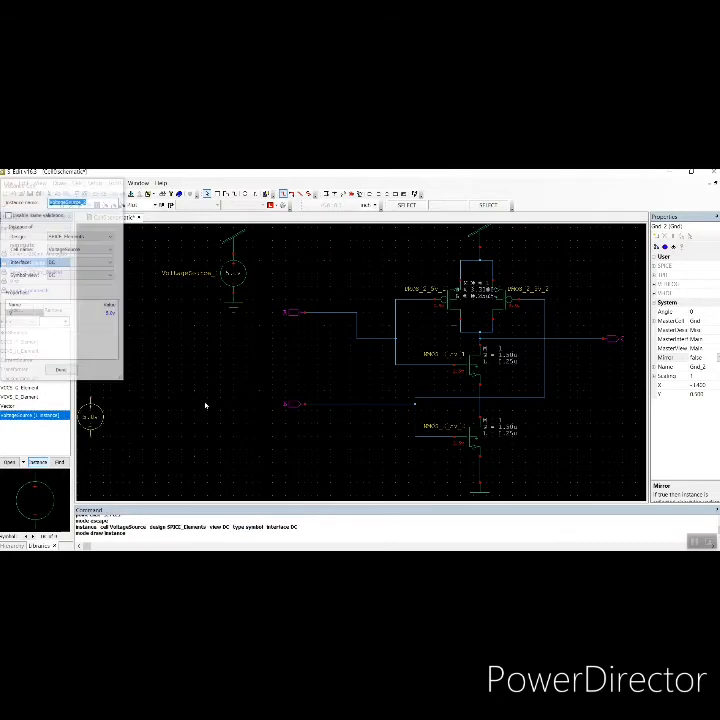
pyautogui.click(109, 263)
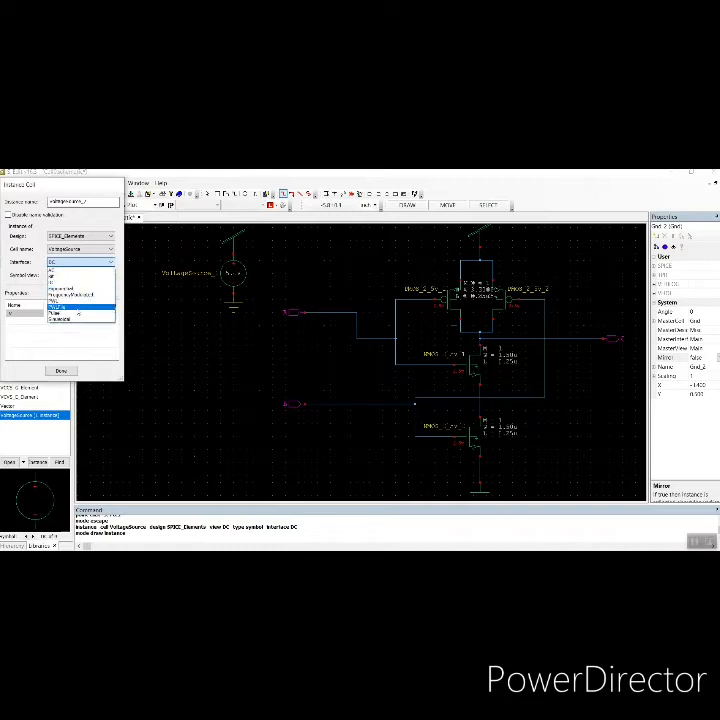
pyautogui.click(78, 313)
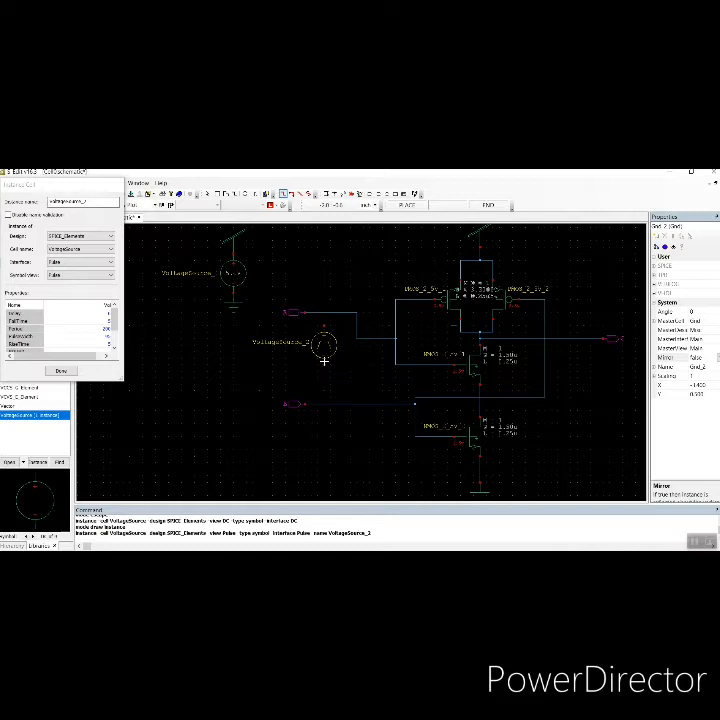
pyautogui.click(324, 358)
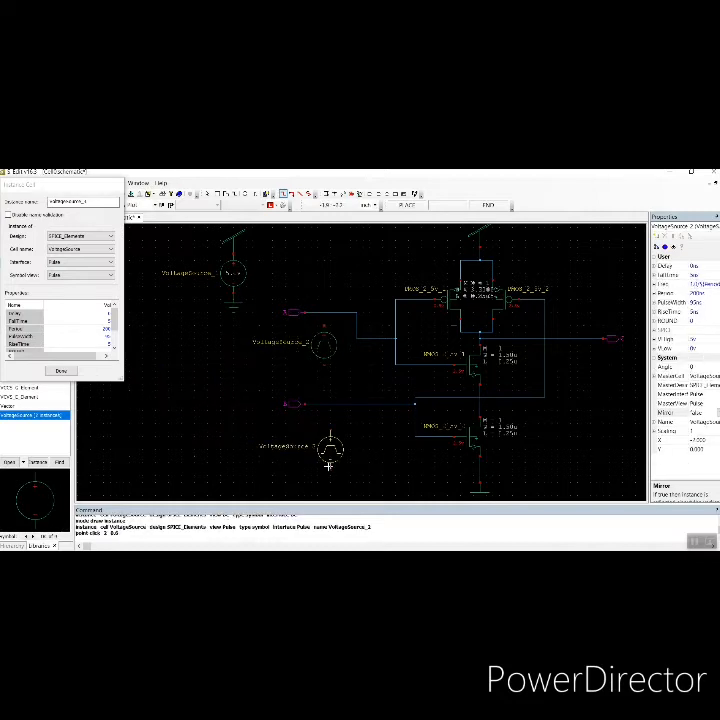
pyautogui.click(330, 448)
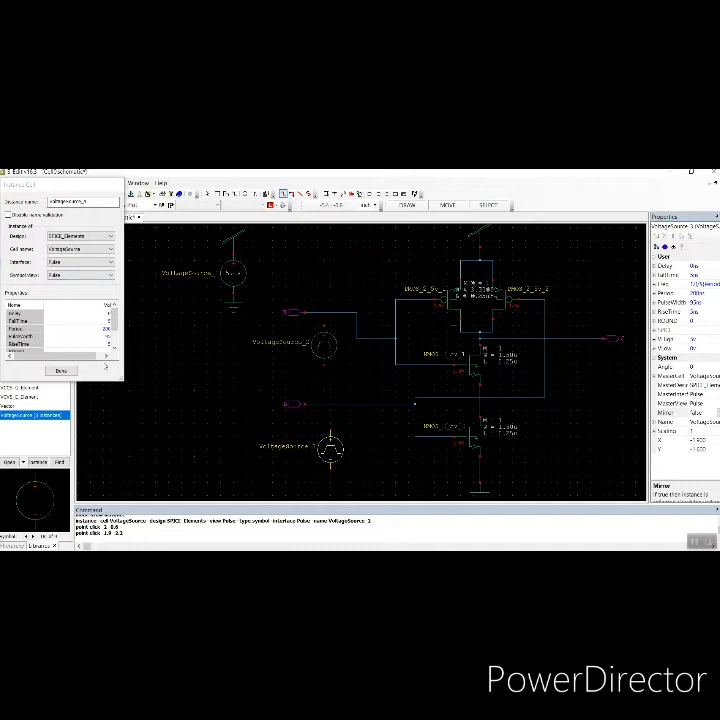
pyautogui.press('Escape')
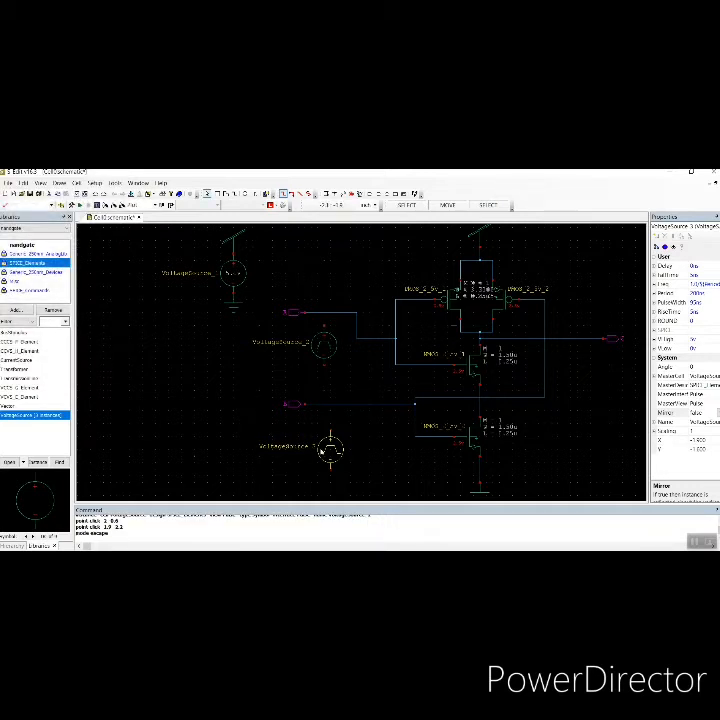
# Set the Delay of the lower pulse voltage source to 50ns
pyautogui.click(694, 266)
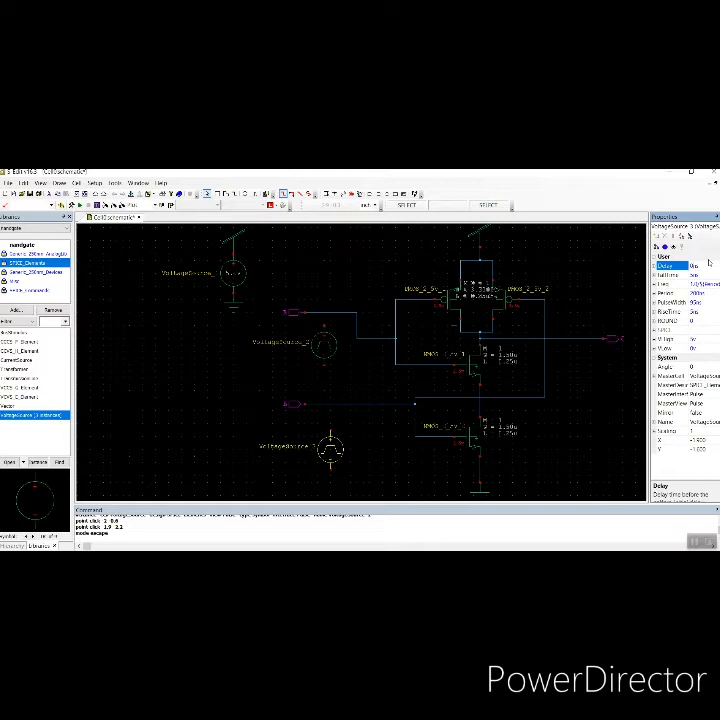
pyautogui.write('5')
pyautogui.press('Return')
pyautogui.click(233, 426)
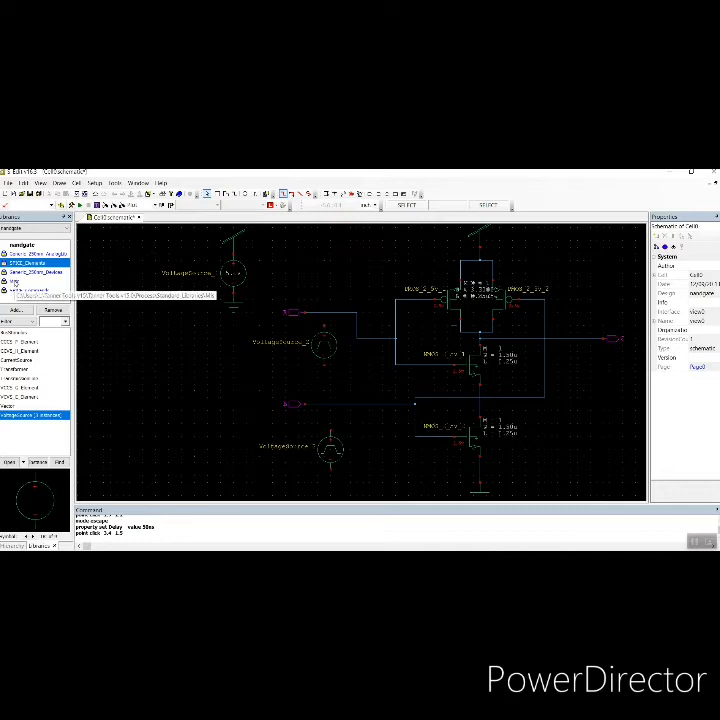
# Place Gnd symbols from the Misc library below each of the two pulse voltage sources
pyautogui.click(20, 282)
pyautogui.click(20, 334)
pyautogui.click(38, 462)
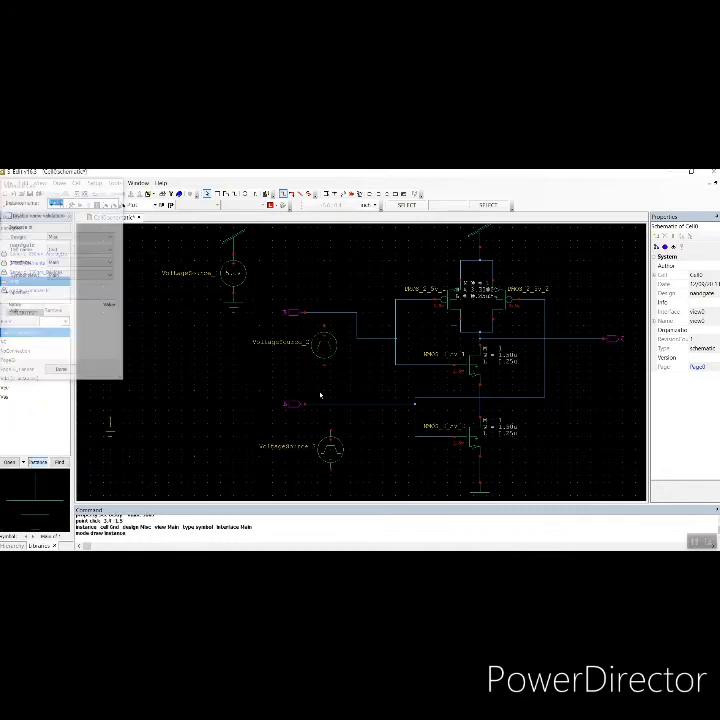
pyautogui.click(328, 378)
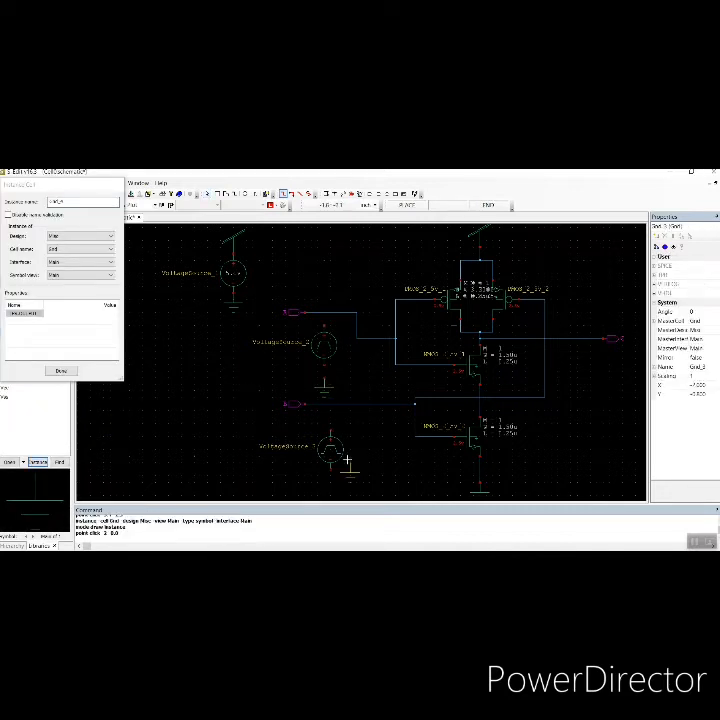
pyautogui.press('Home')
pyautogui.scroll(1, 333, 456)
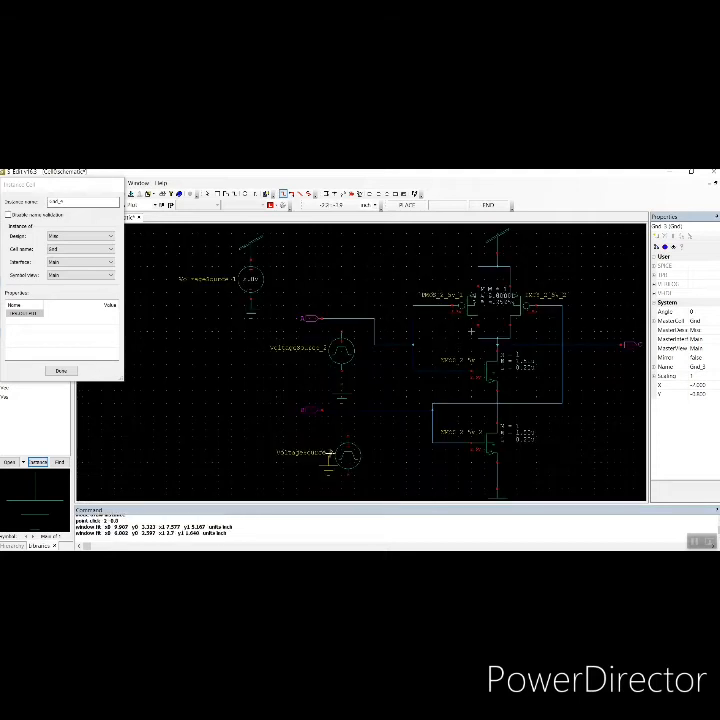
pyautogui.scroll(-2, 330, 462)
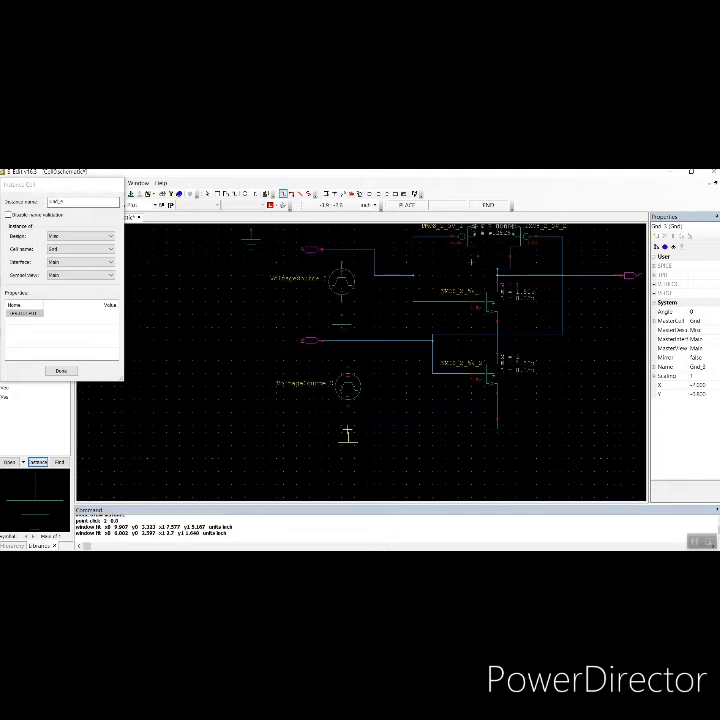
pyautogui.click(346, 430)
pyautogui.press('Escape')
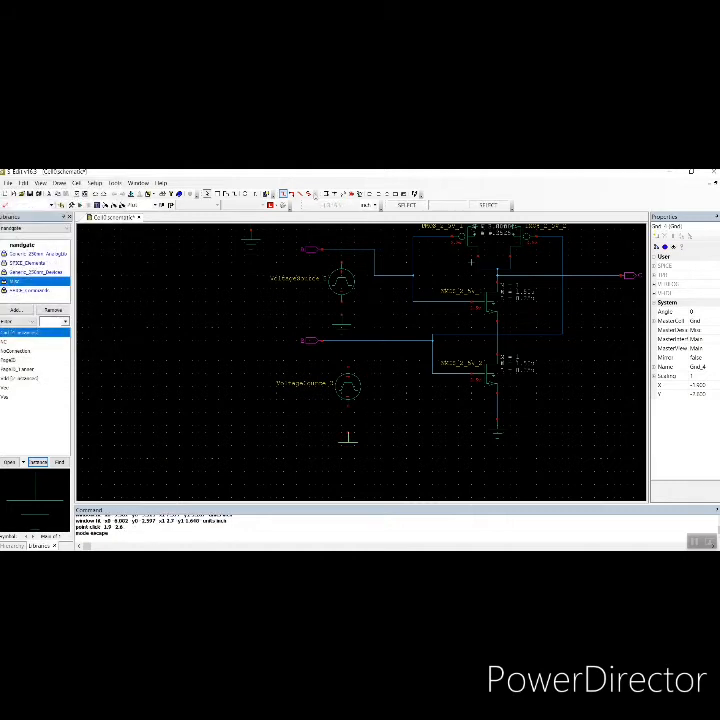
# Wire each pulse source's top terminal to its input line and its bottom terminal to its ground symbol
pyautogui.click(327, 194)
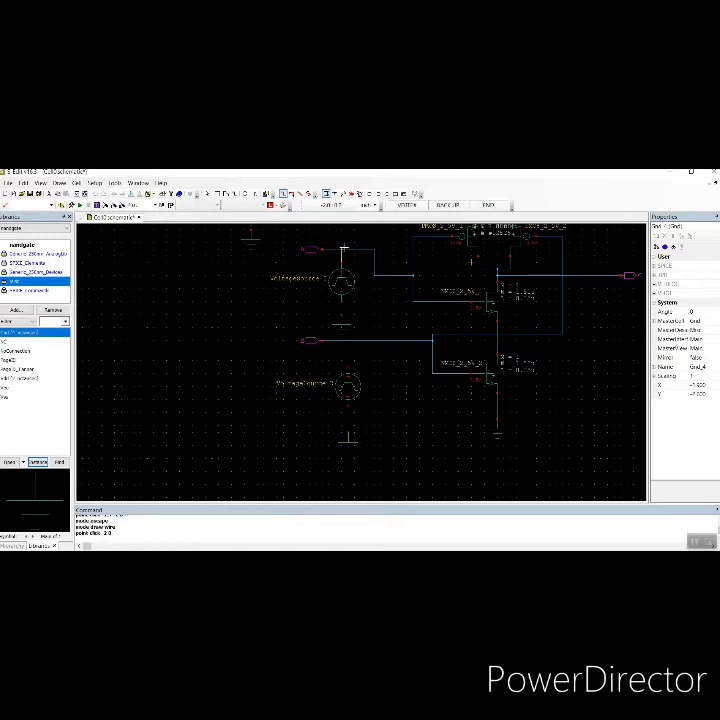
pyautogui.click(341, 251)
pyautogui.click(341, 313)
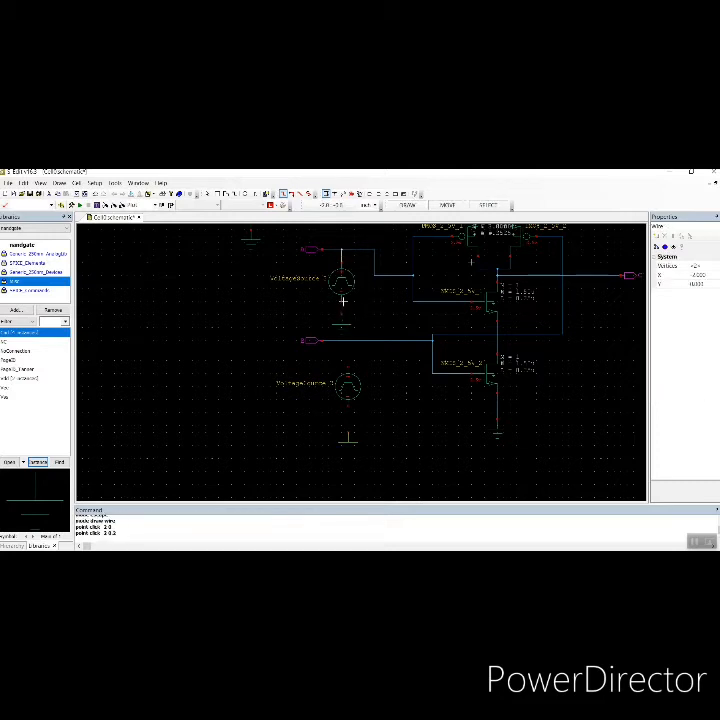
pyautogui.click(343, 301)
pyautogui.click(346, 313)
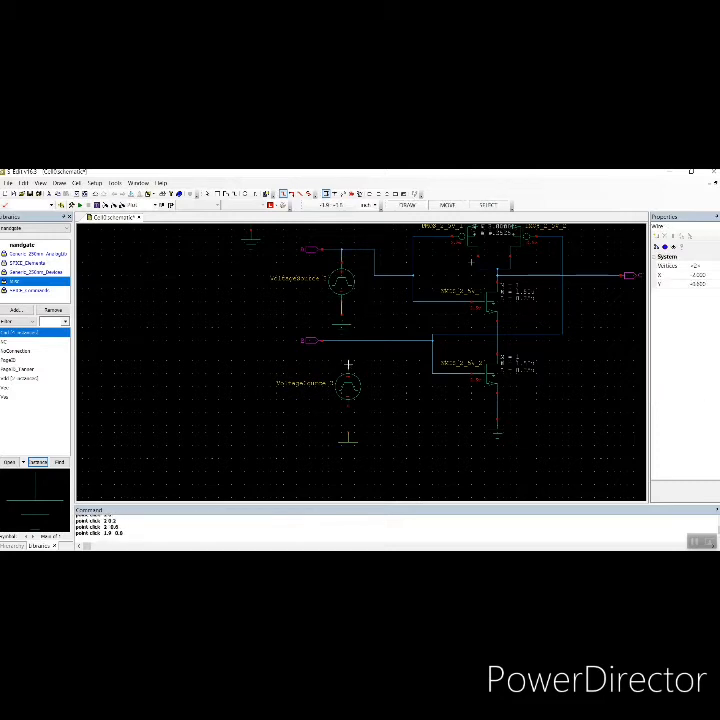
pyautogui.click(348, 366)
pyautogui.click(349, 341)
pyautogui.click(349, 407)
pyautogui.click(356, 428)
# Place PrintVoltage commands from the SPICE_Commands library on input A, input B and output Y wires
pyautogui.click(25, 290)
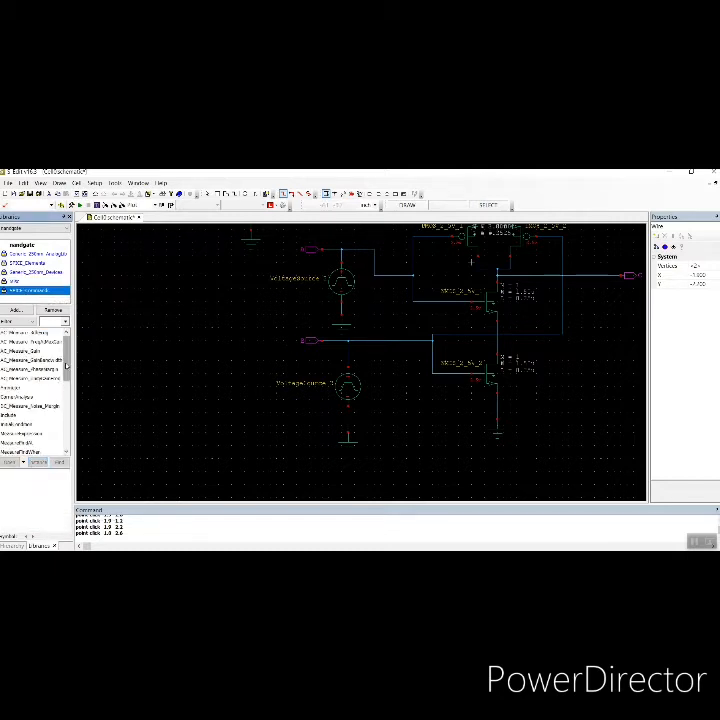
pyautogui.scroll(-5, 22, 400)
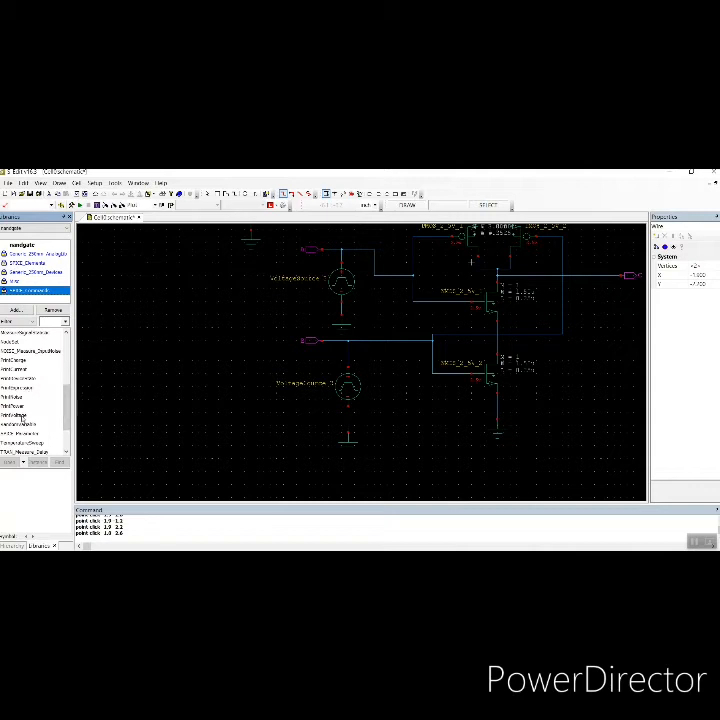
pyautogui.click(20, 415)
pyautogui.click(38, 462)
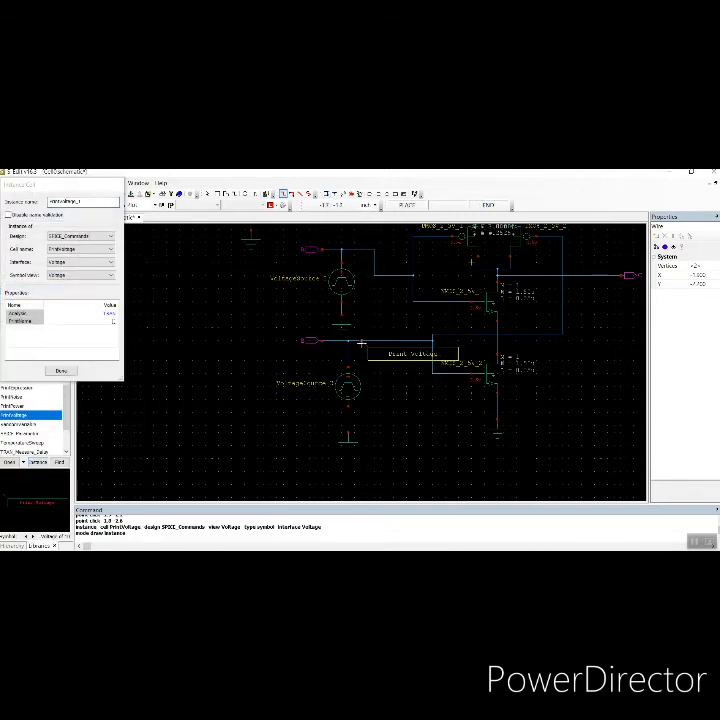
pyautogui.click(361, 344)
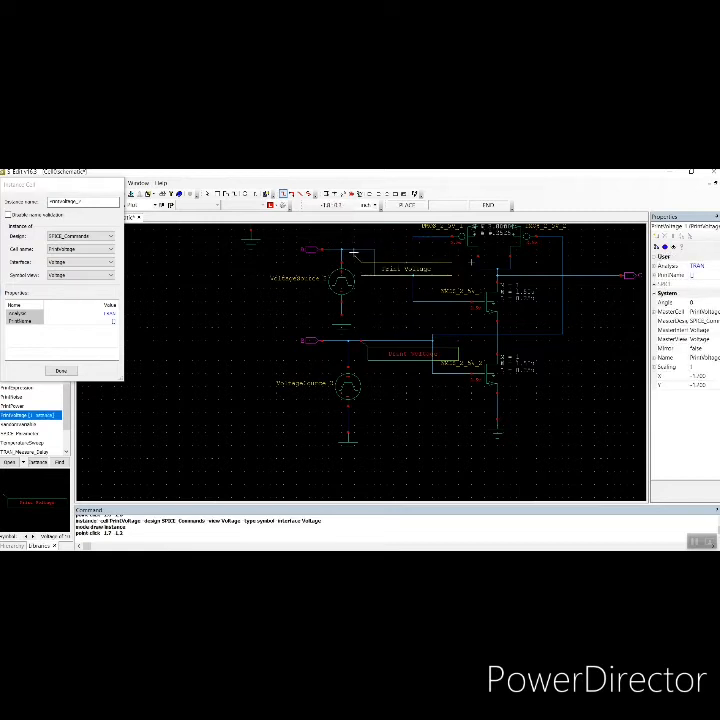
pyautogui.click(355, 246)
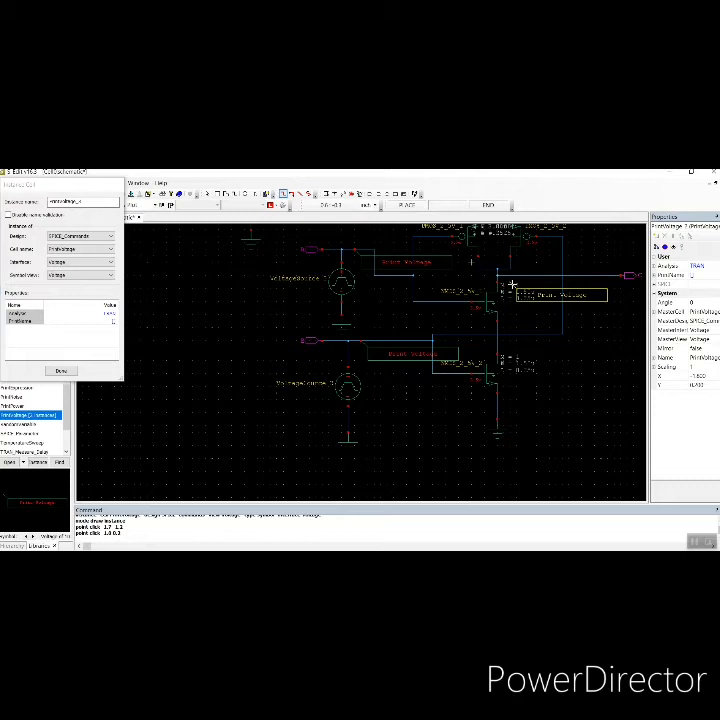
pyautogui.click(577, 278)
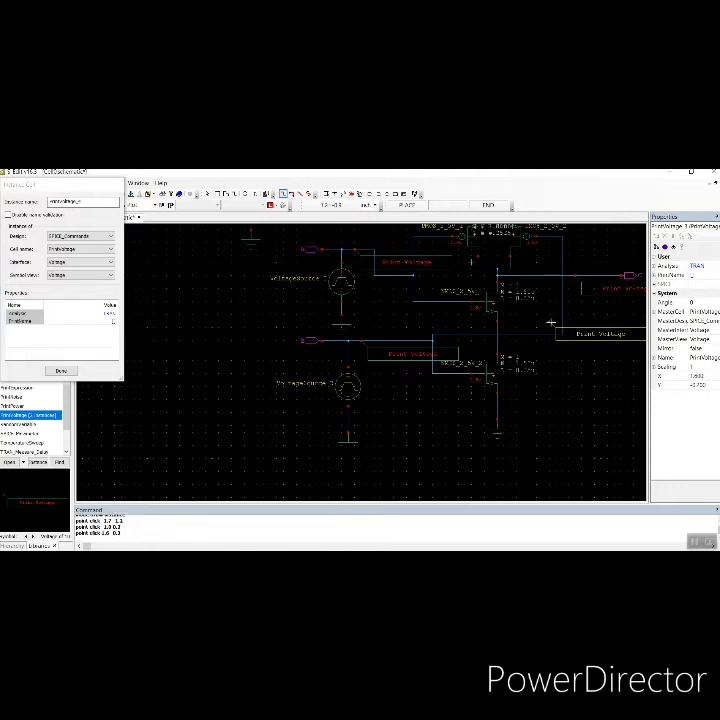
pyautogui.press('Escape')
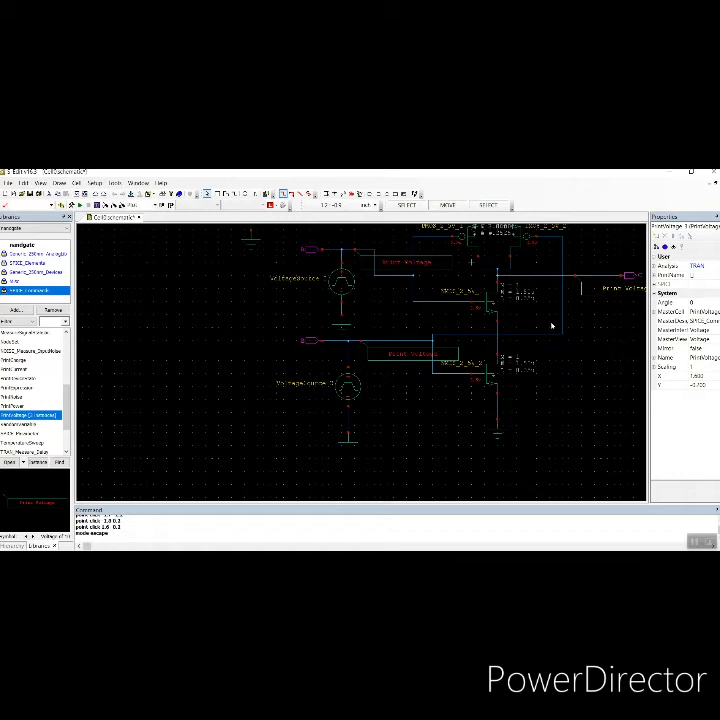
# Open the SPICE simulation setup and set the library file to Generic_250nm.lib from the Generic_250nm_Tech folder with the TT corner
pyautogui.press('Up')
pyautogui.press('Right')
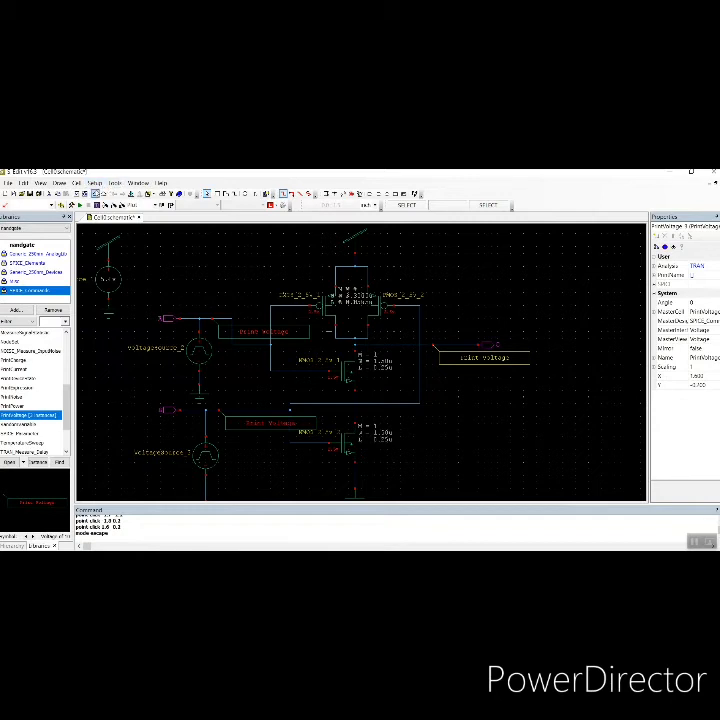
pyautogui.click(95, 184)
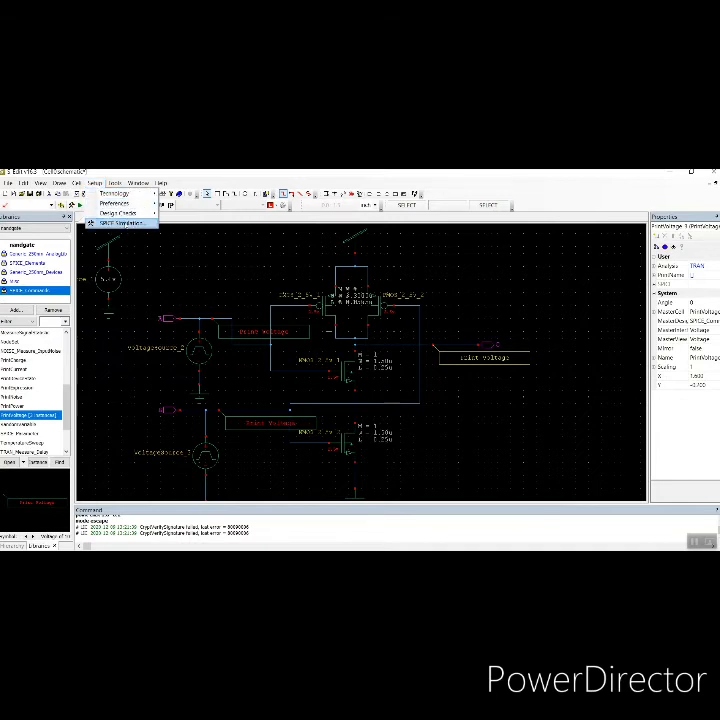
pyautogui.click(120, 222)
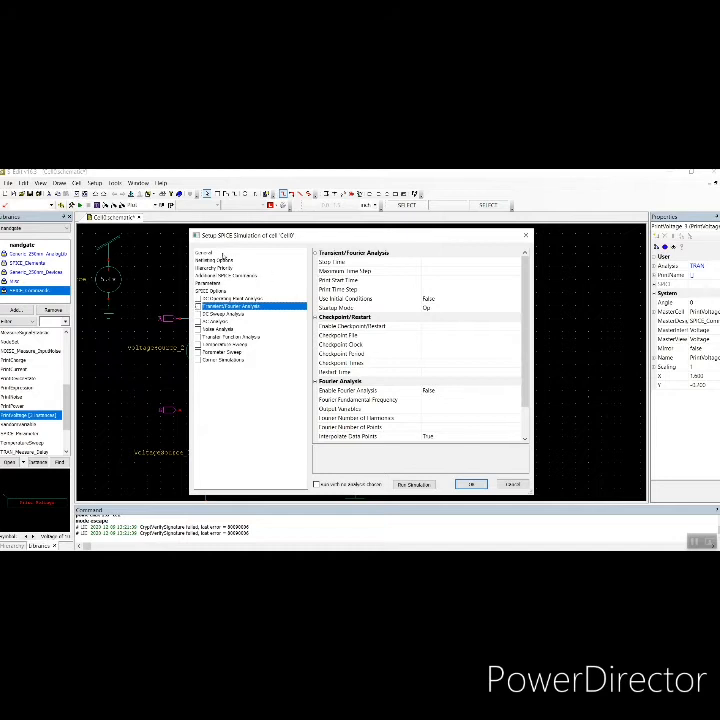
pyautogui.click(222, 256)
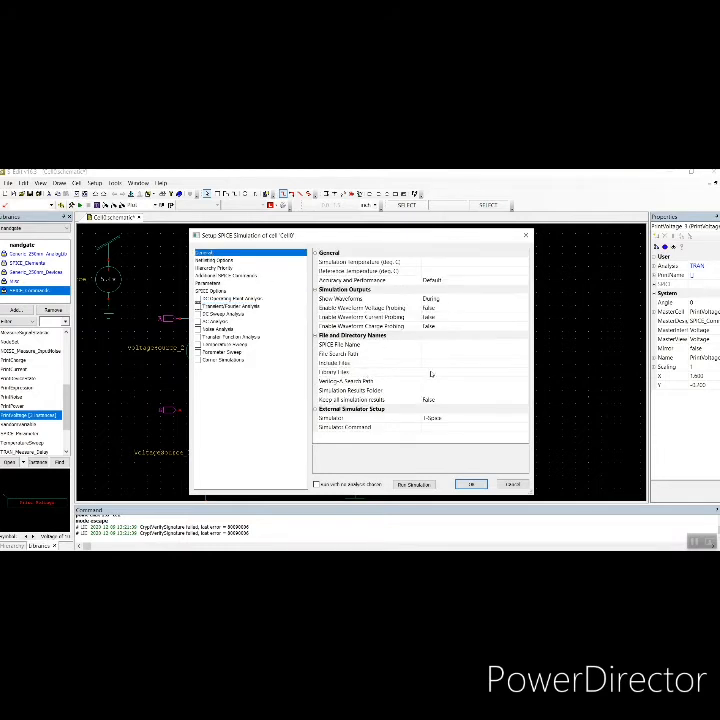
pyautogui.click(431, 372)
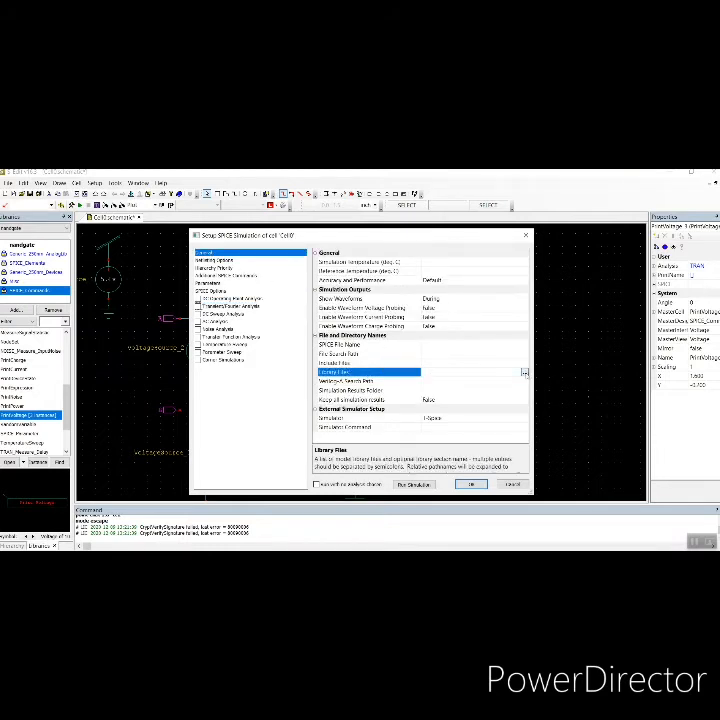
pyautogui.click(524, 372)
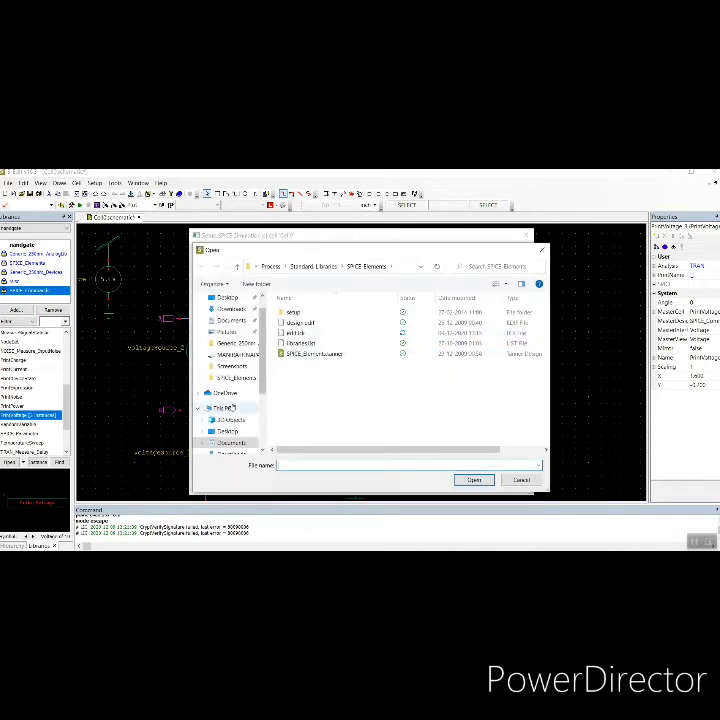
pyautogui.click(233, 324)
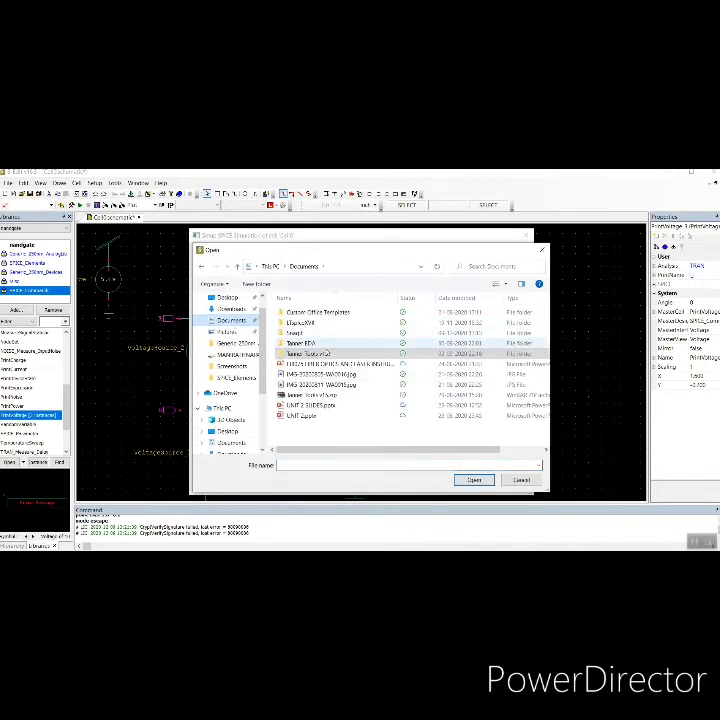
pyautogui.doubleClick(325, 354)
pyautogui.doubleClick(326, 315)
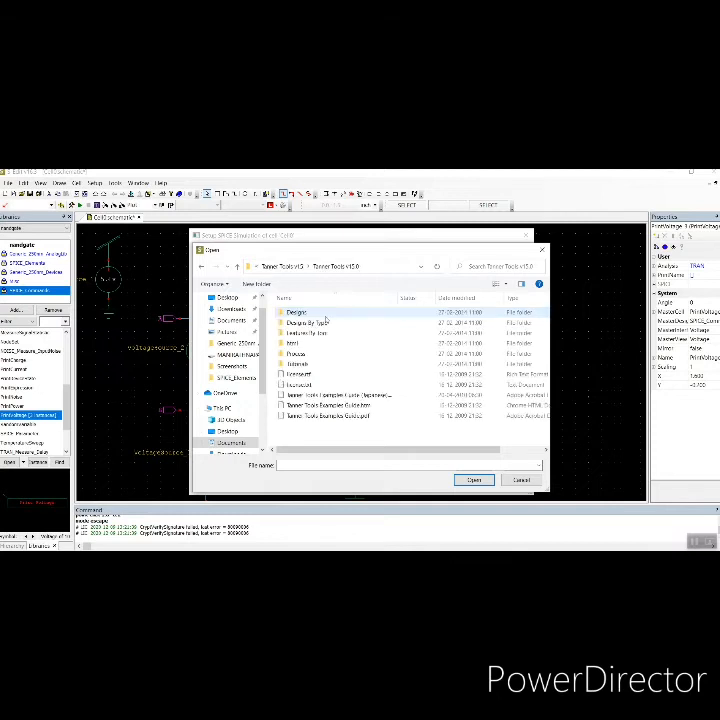
pyautogui.doubleClick(296, 354)
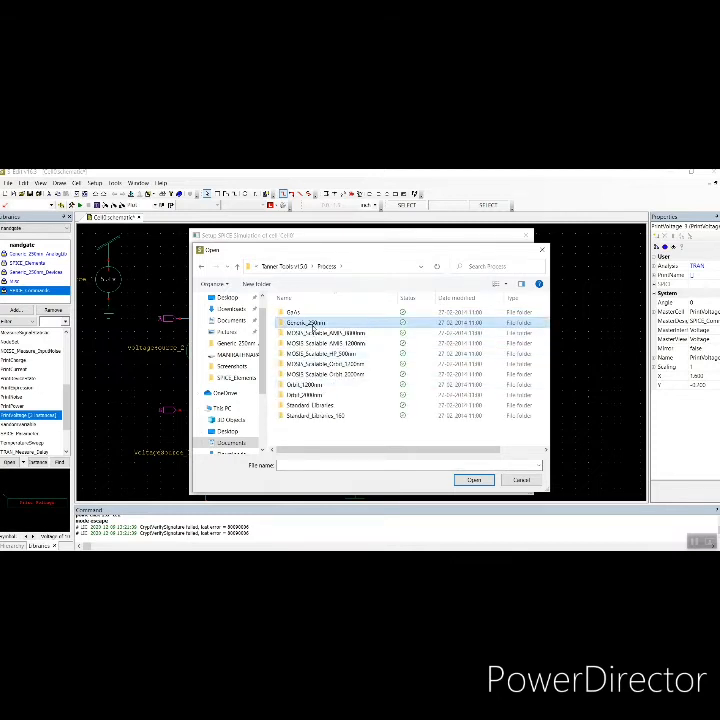
pyautogui.doubleClick(313, 324)
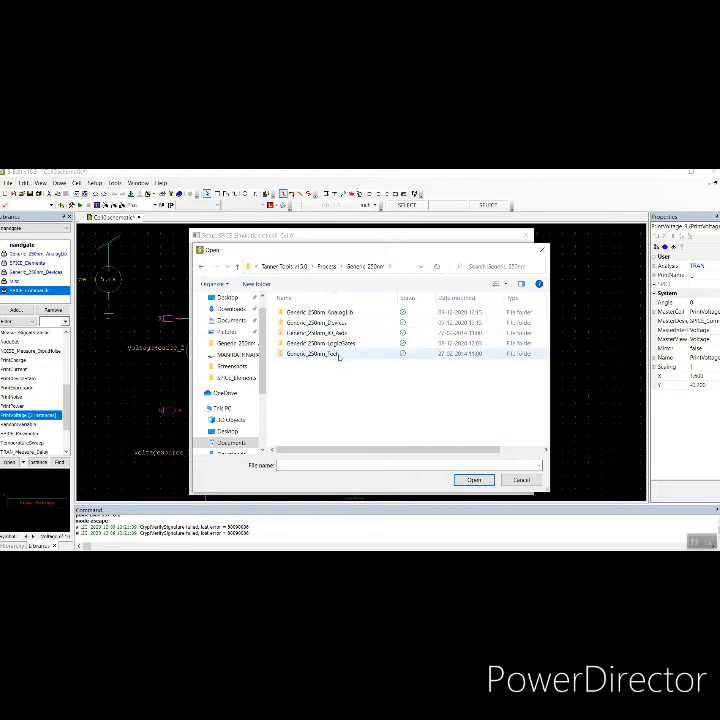
pyautogui.doubleClick(339, 356)
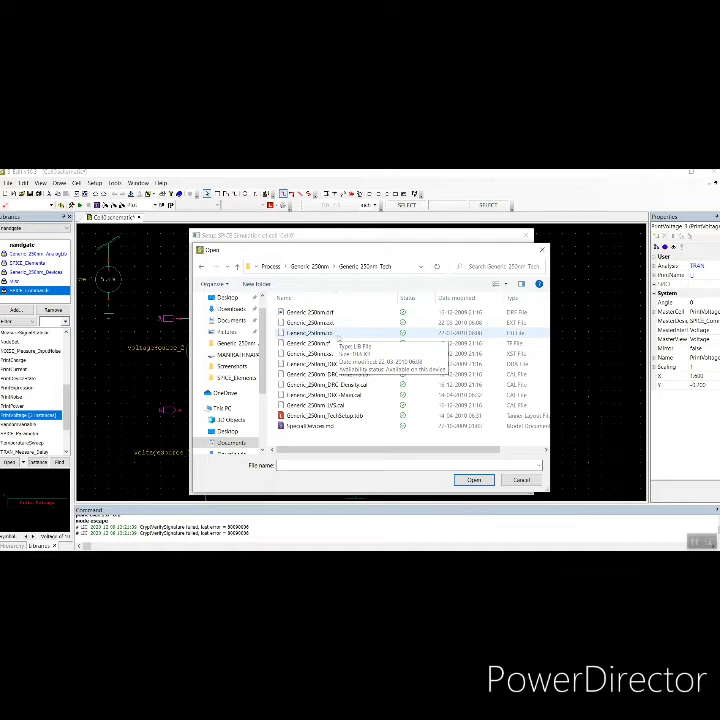
pyautogui.click(338, 333)
pyautogui.click(475, 481)
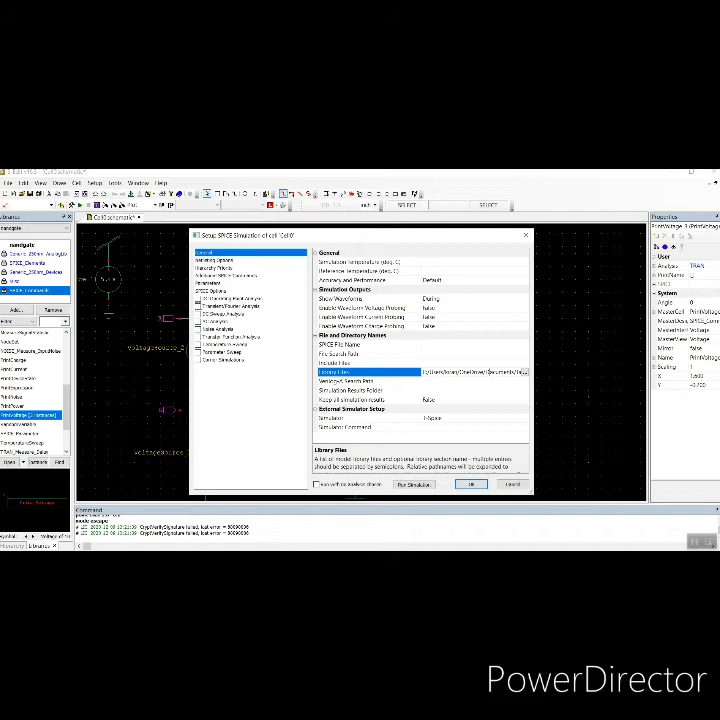
pyautogui.press('End')
pyautogui.write('T')
# Set the transient analysis maximum time step to 10n and apply the simulation setup
pyautogui.click(225, 306)
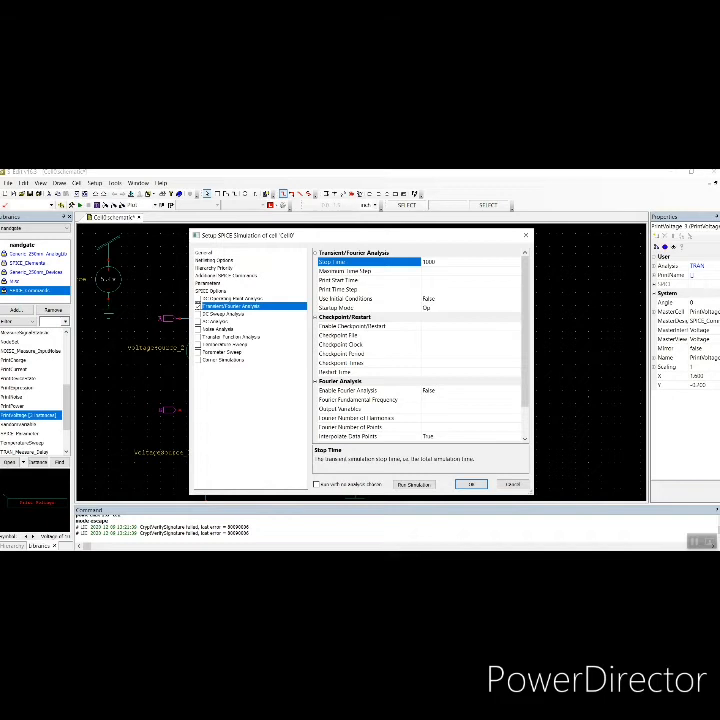
pyautogui.click(461, 271)
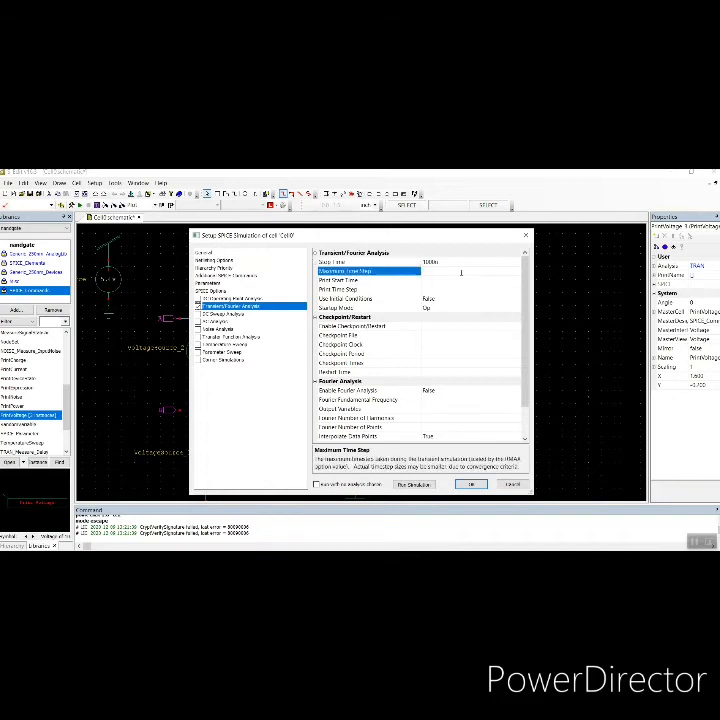
pyautogui.write('10n')
pyautogui.click(445, 282)
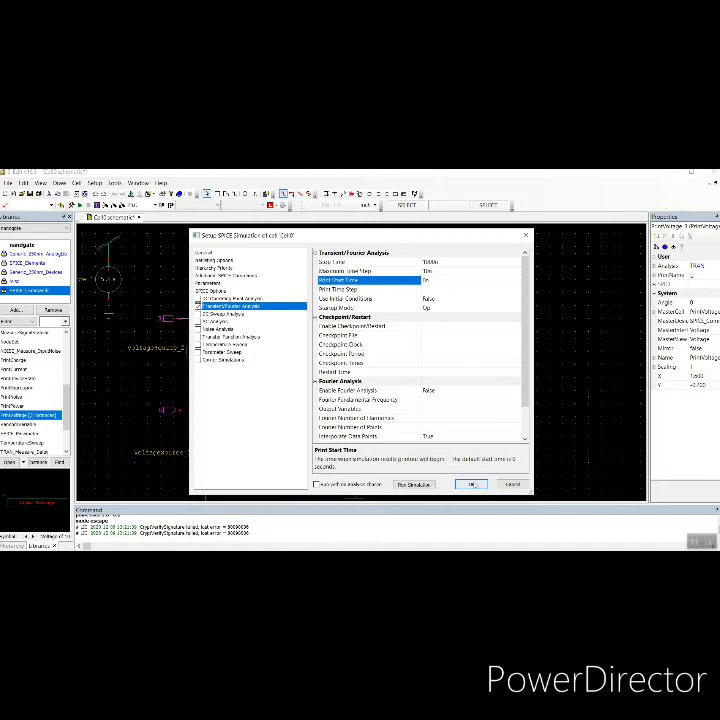
pyautogui.click(472, 484)
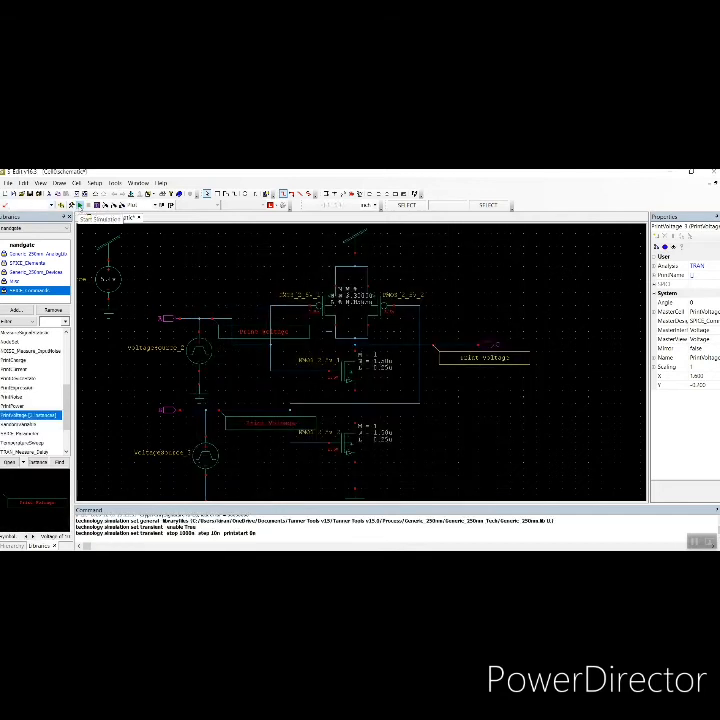
# Run the simulation and split the A, B and C voltage waveforms into separate charts
pyautogui.click(79, 205)
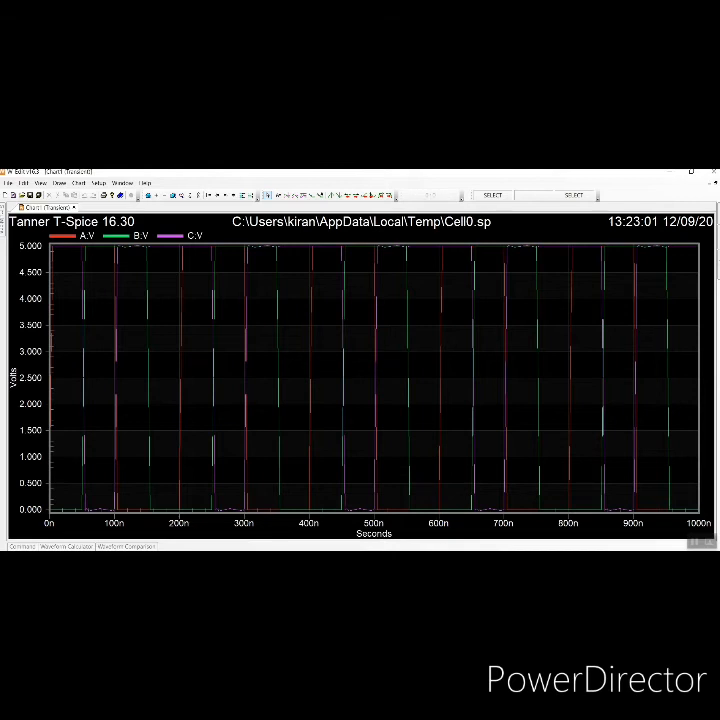
pyautogui.click(452, 557)
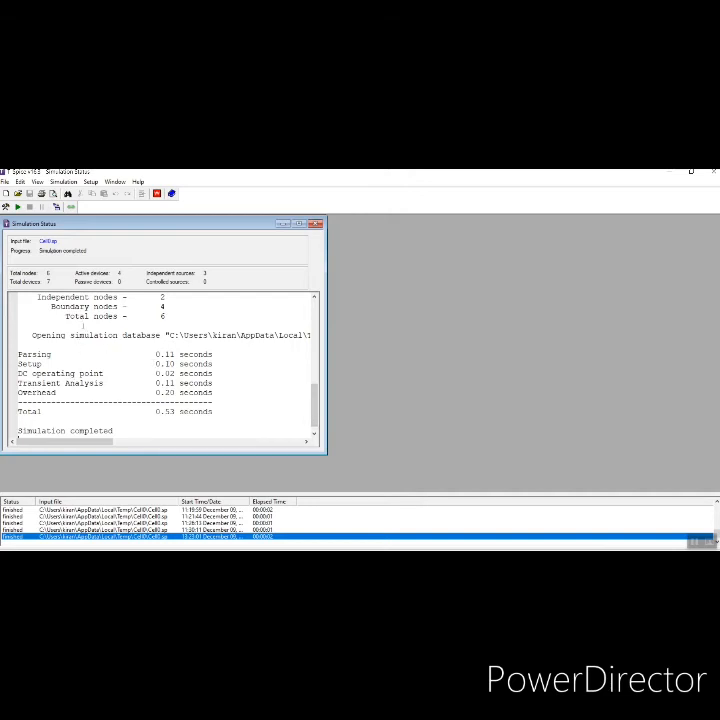
pyautogui.moveTo(311, 400); pyautogui.dragTo(350, 421)
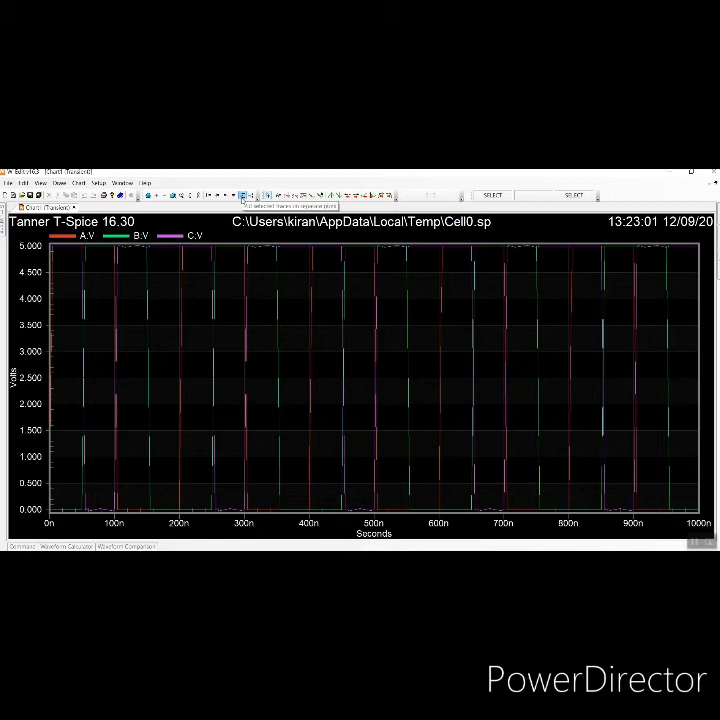
pyautogui.click(243, 196)
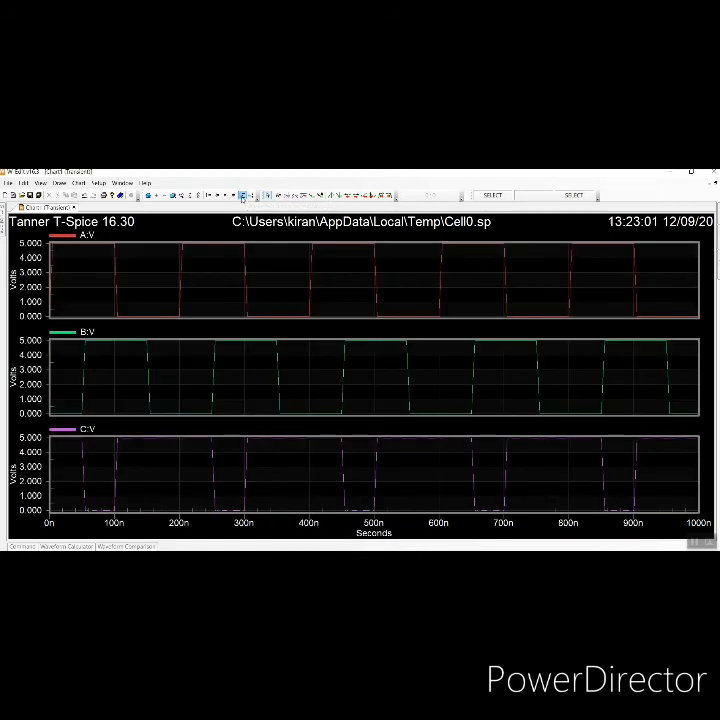
# Return to the schematic editor and open the exported Cell0.sp netlist in T-Spice, maximized
pyautogui.moveTo(54, 255)
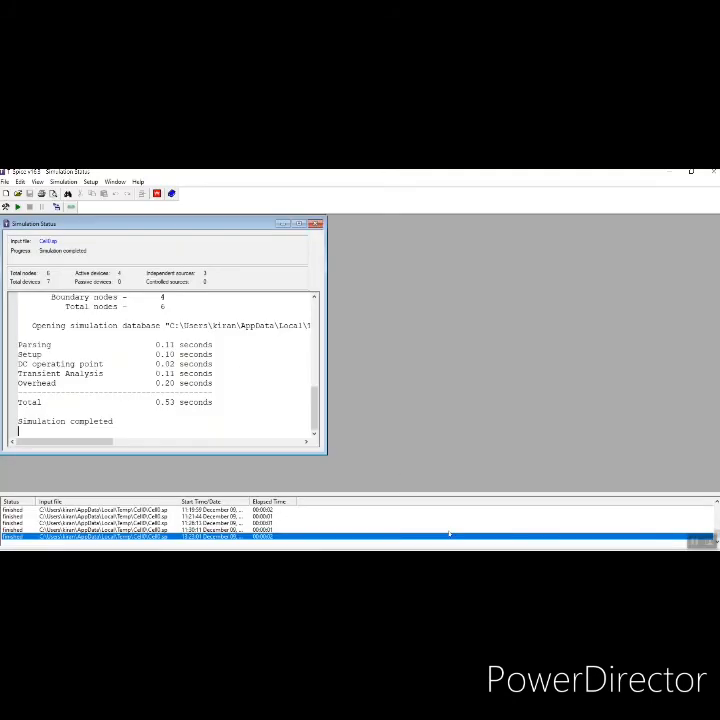
pyautogui.moveTo(453, 549)
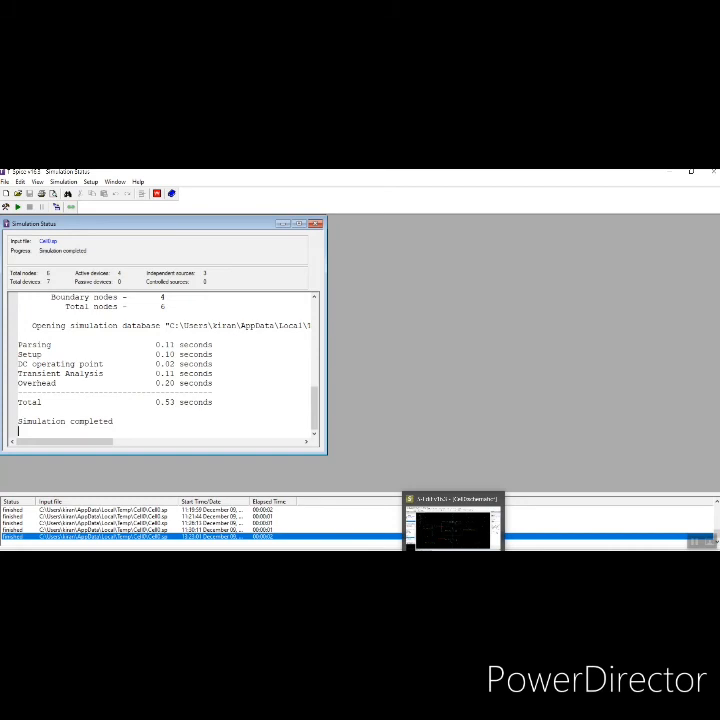
pyautogui.click(453, 527)
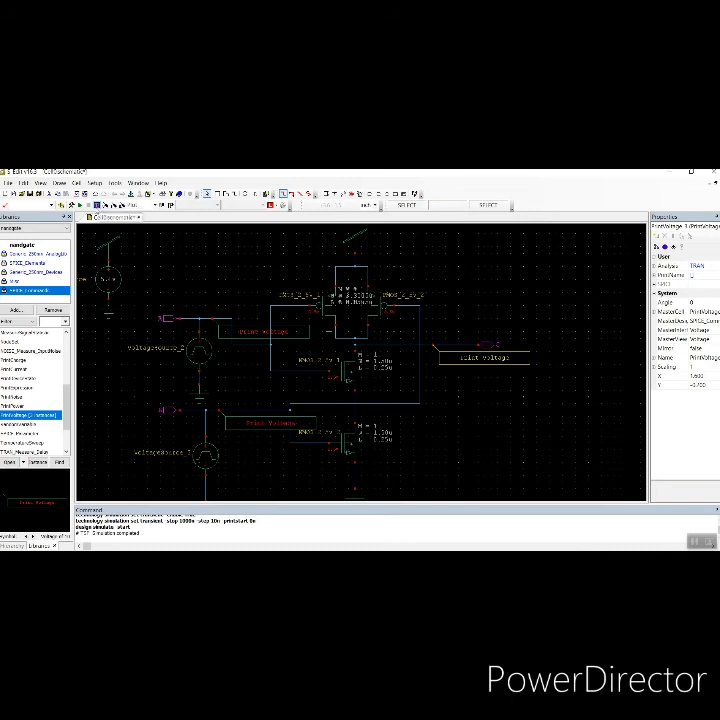
pyautogui.click(98, 207)
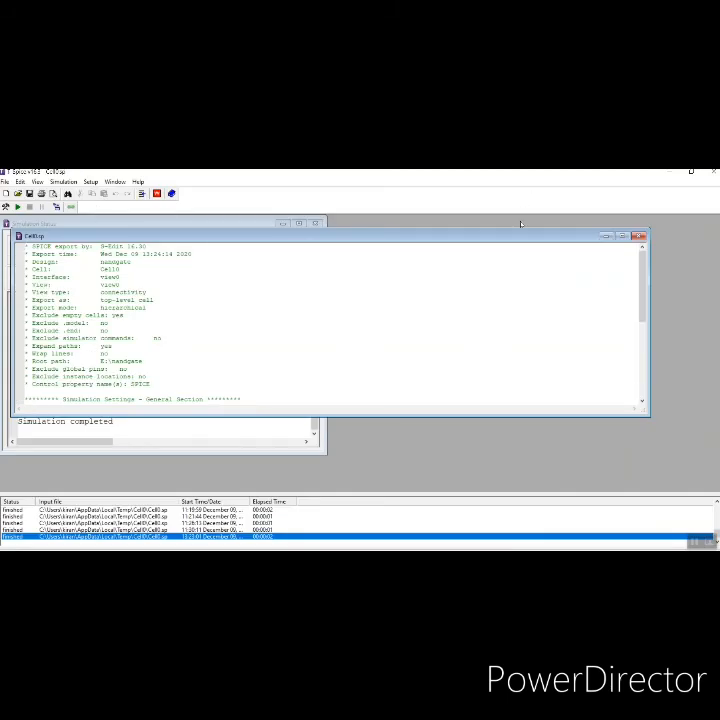
pyautogui.click(622, 236)
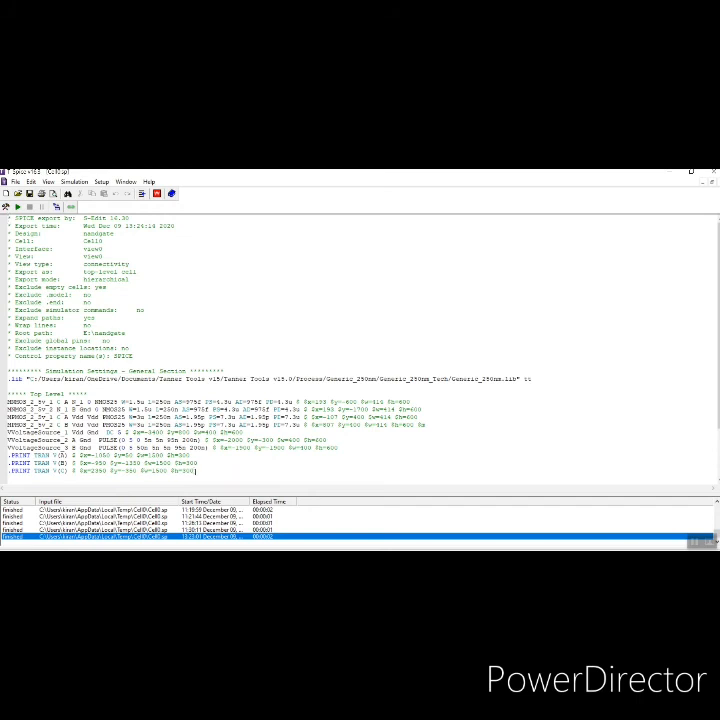
# Append .POWER statements for VVoltageSource_1, VVoltageSource_2 and VVoltageSource_3 at the end of the netlist
pyautogui.press('Return')
pyautogui.write('.POWER')
pyautogui.write('VVoltageSource')
pyautogui.write(' 1')
pyautogui.hotkey('shift', 'Left')
pyautogui.hotkey('shift', 'Left')
pyautogui.hotkey('shift', 'Left')
pyautogui.hotkey('shift', 'Left')
pyautogui.hotkey('shift', 'Left')
pyautogui.hotkey('shift', 'Left')
pyautogui.hotkey('shift', 'Left')
pyautogui.hotkey('shift', 'Left')
pyautogui.hotkey('shift', 'Left')
pyautogui.hotkey('shift', 'Left')
pyautogui.hotkey('shift', 'Left')
pyautogui.hotkey('shift', 'Left')
pyautogui.hotkey('shift', 'Left')
pyautogui.hotkey('shift', 'Left')
pyautogui.hotkey('shift', 'Left')
pyautogui.hotkey('shift', 'Left')
pyautogui.hotkey('shift', 'Left')
pyautogui.hotkey('shift', 'Left')
pyautogui.hotkey('shift', 'Left')
pyautogui.hotkey('shift', 'Left')
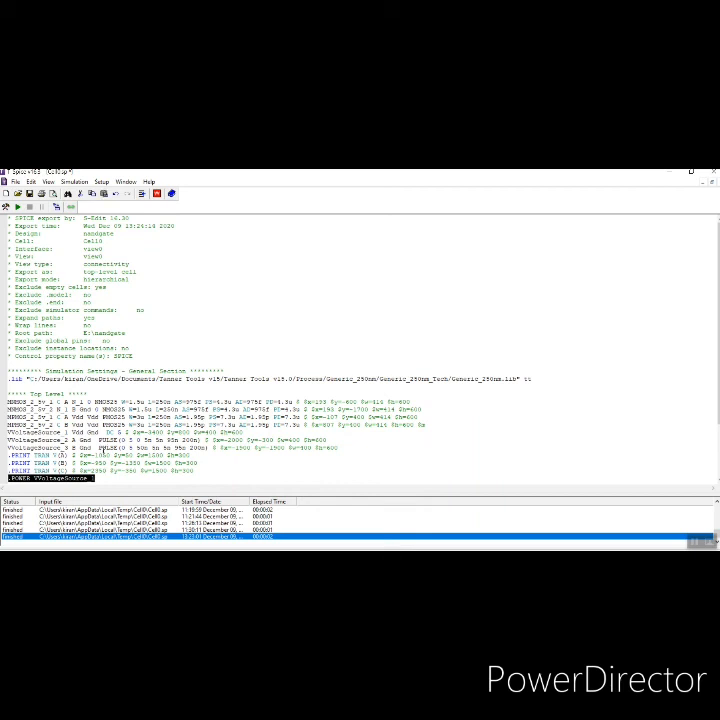
pyautogui.press('End')
pyautogui.press('Return')
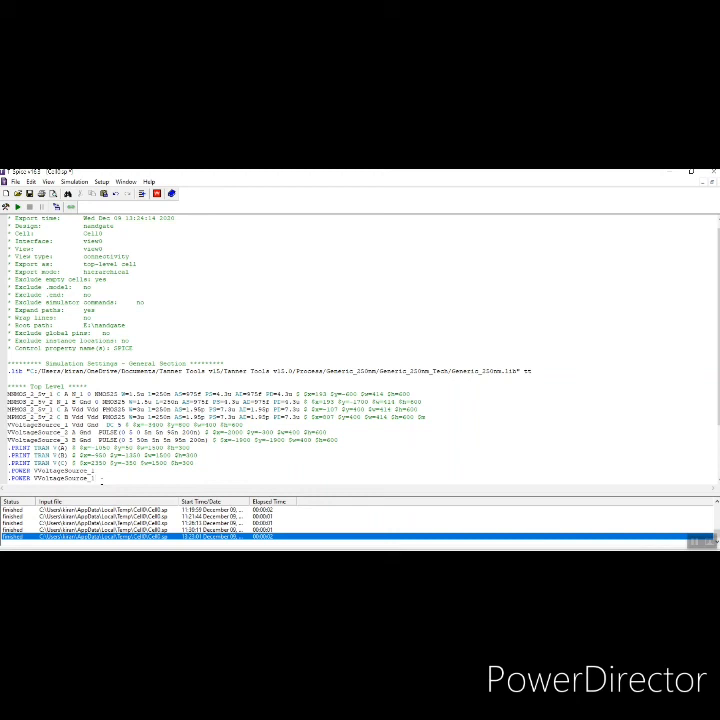
pyautogui.write('.POWER VVoltageSource_1')
pyautogui.write('.POWER VVoltageSource_1')
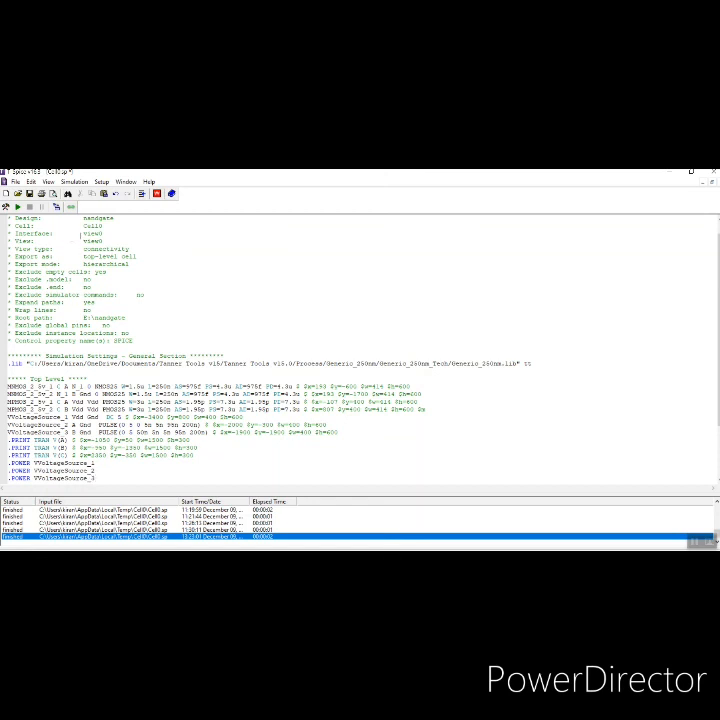
# Rerun the simulation and show the voltage waveforms in separate charts
pyautogui.click(17, 207)
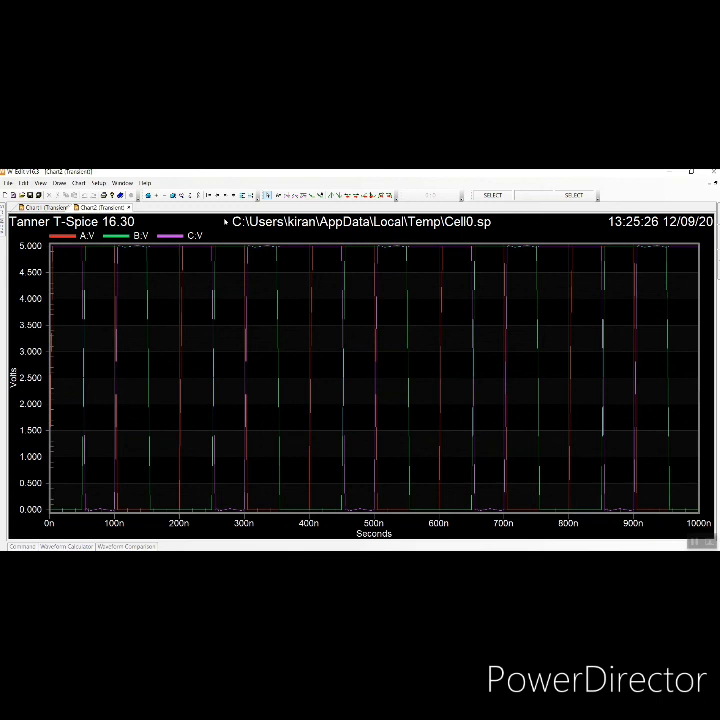
pyautogui.click(242, 195)
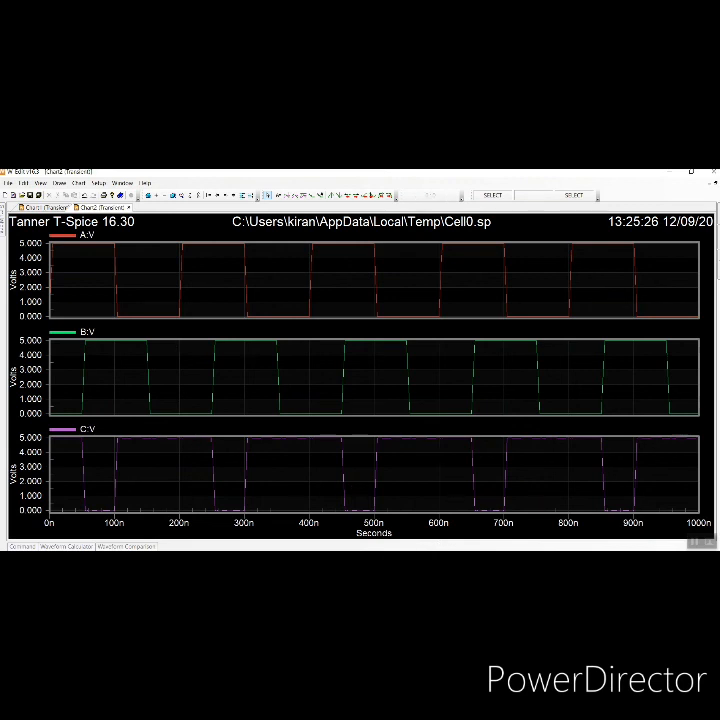
# Review the average power reported for each voltage source in the simulation status output
pyautogui.hotkey('alt', 'Tab')
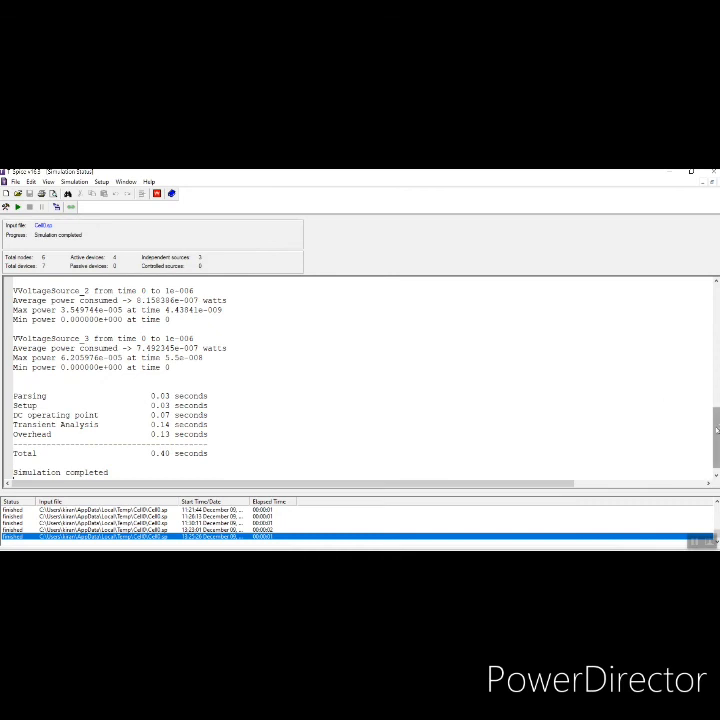
pyautogui.scroll(1, 360, 380)
pyautogui.scroll(1, 360, 380)
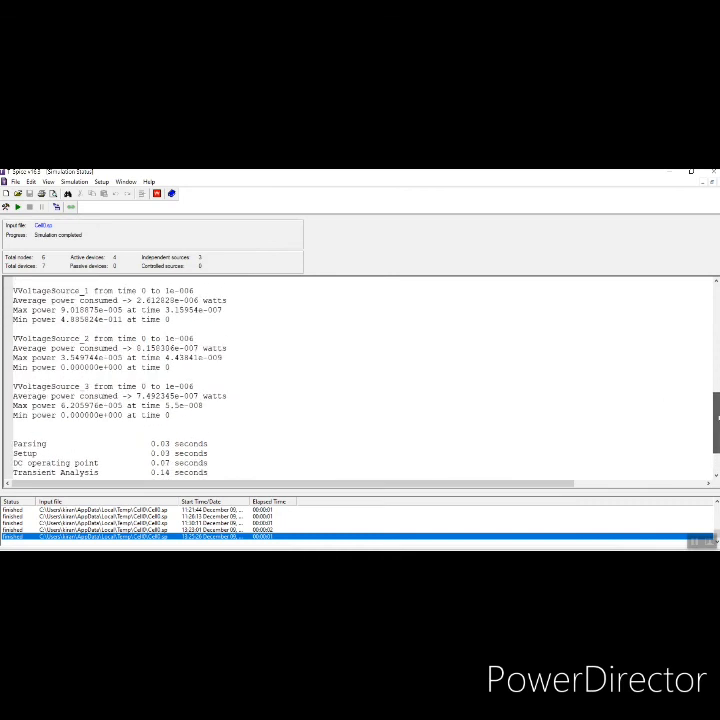